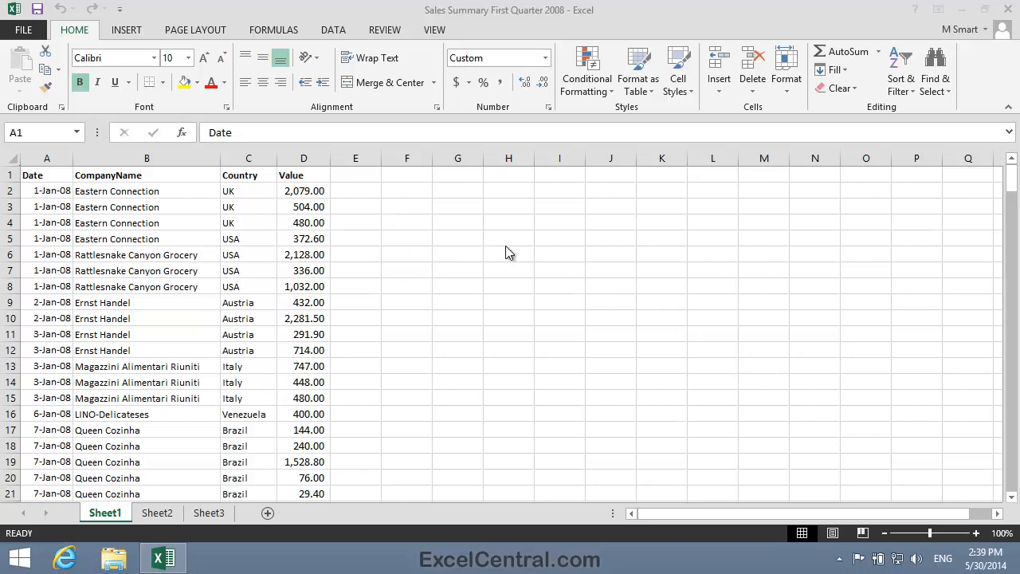
Fill cell C5, a USA entry in the Country column, with light orange
{"action": "left_click", "coordinate": [252, 238]}
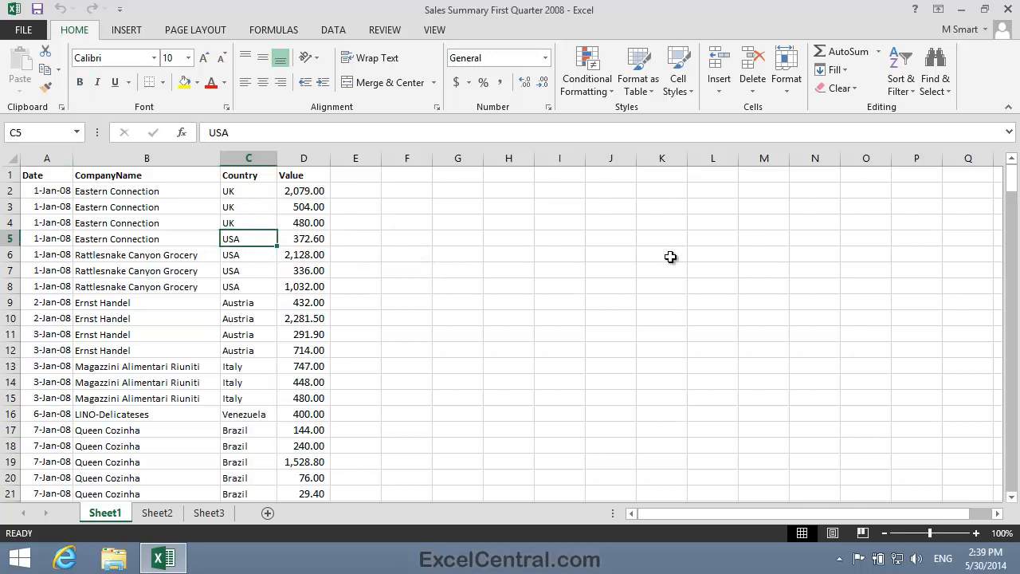
{"action": "left_click", "coordinate": [197, 83]}
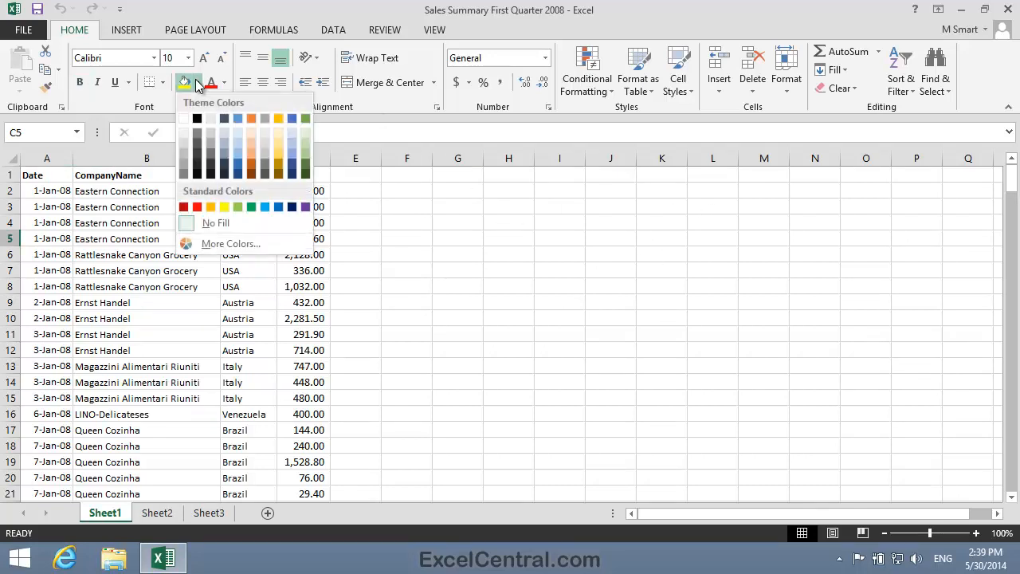
{"action": "left_click", "coordinate": [254, 145]}
{"action": "left_click", "coordinate": [540, 268]}
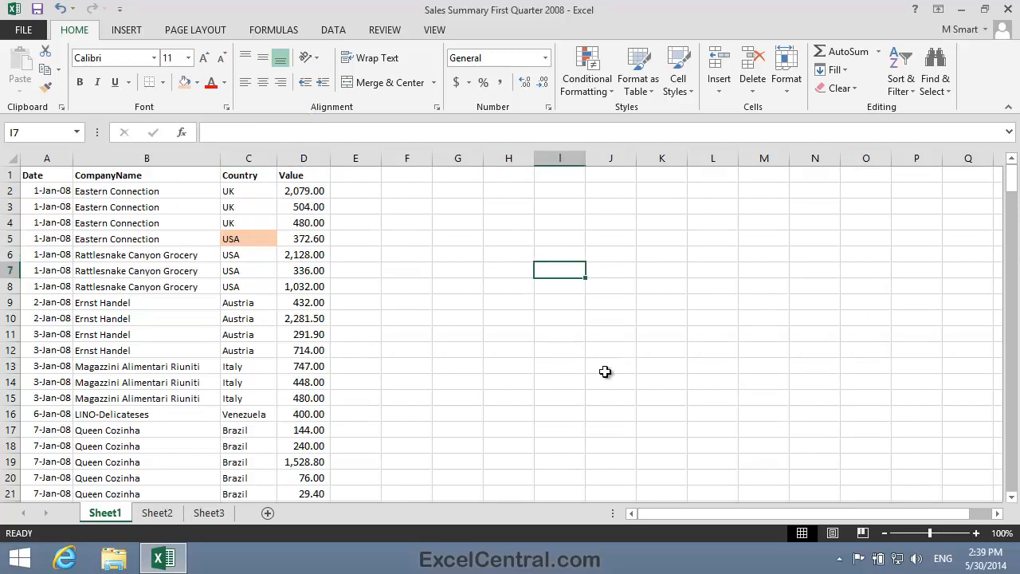
Apply the same light orange fill to the whole record in A5:D5
{"action": "left_click_drag", "start_coordinate": [52, 239], "coordinate": [315, 237]}
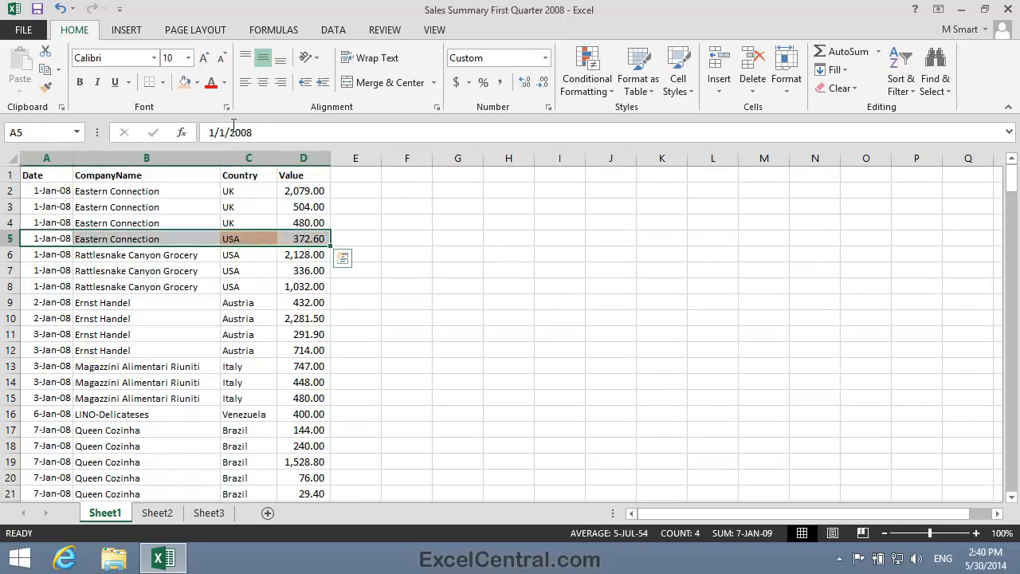
{"action": "left_click", "coordinate": [185, 82]}
{"action": "left_click", "coordinate": [518, 239]}
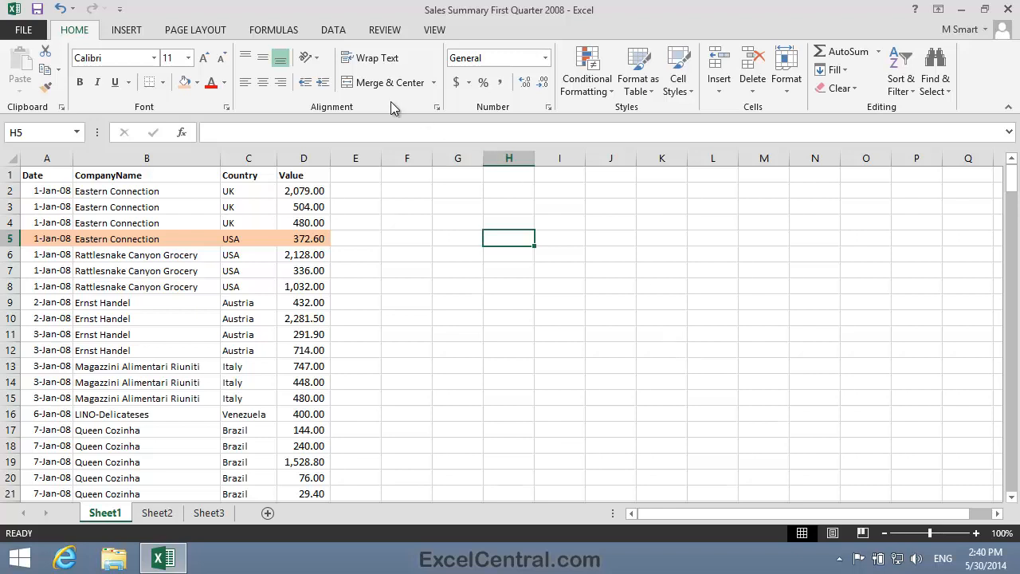
Undo both light orange fills on row 5
{"action": "left_click", "coordinate": [58, 11]}
{"action": "left_click", "coordinate": [58, 11]}
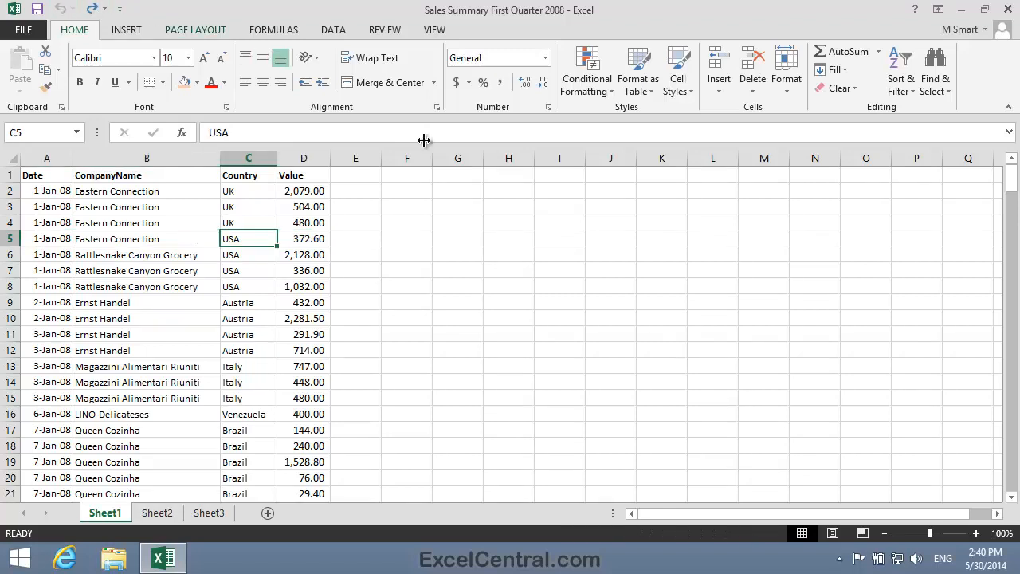
{"action": "left_click", "coordinate": [491, 250]}
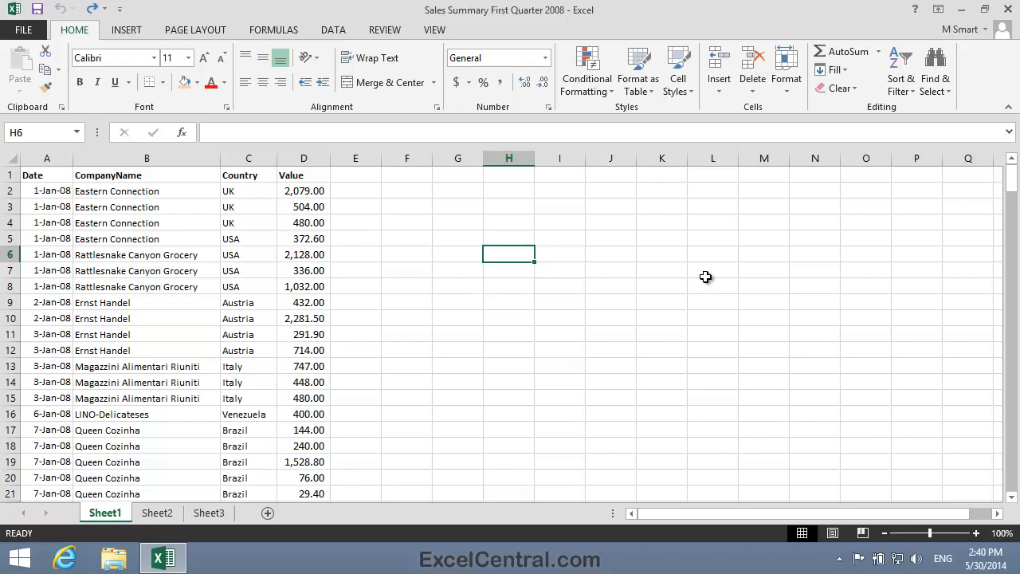
Start a Text That Contains conditional formatting rule on the whole Country column that matches USA
{"action": "left_click", "coordinate": [260, 159]}
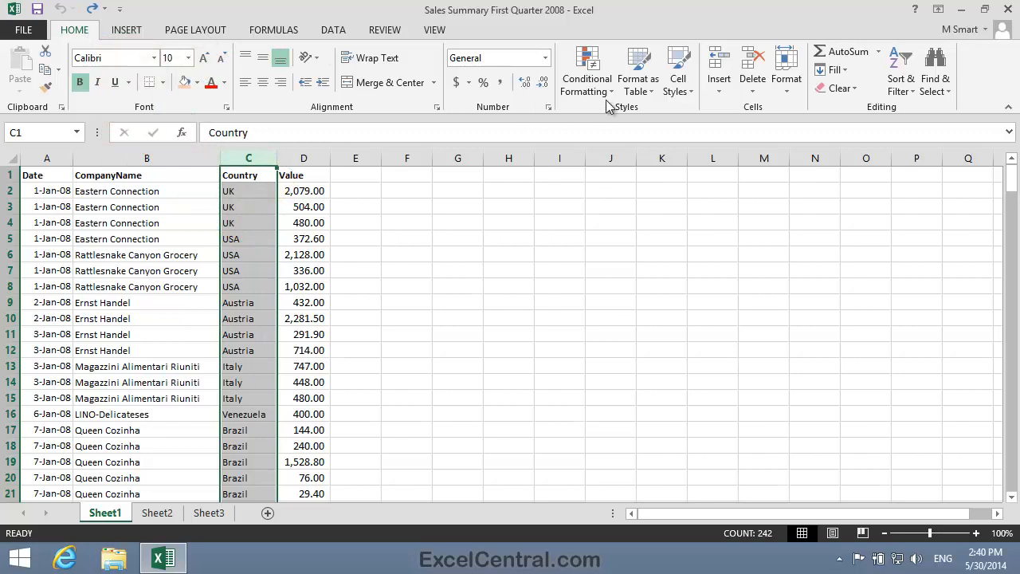
{"action": "left_click", "coordinate": [590, 72]}
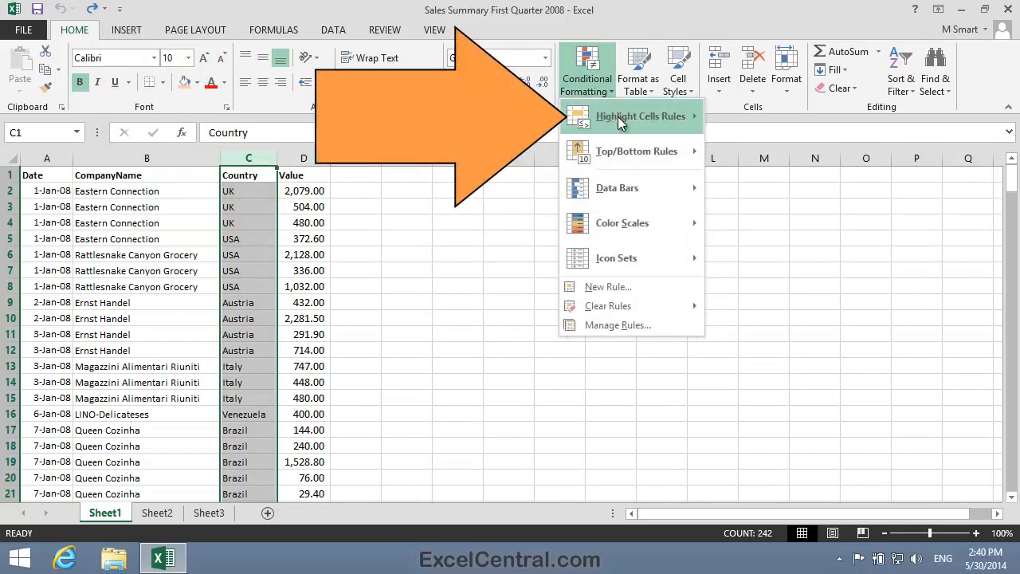
{"action": "mouse_move", "coordinate": [620, 119]}
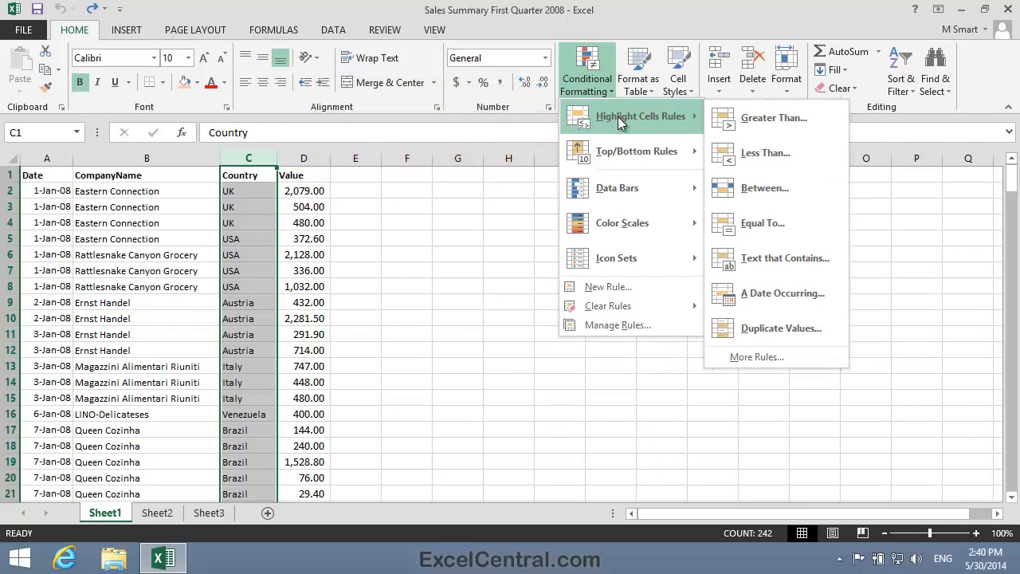
{"action": "left_click", "coordinate": [800, 262]}
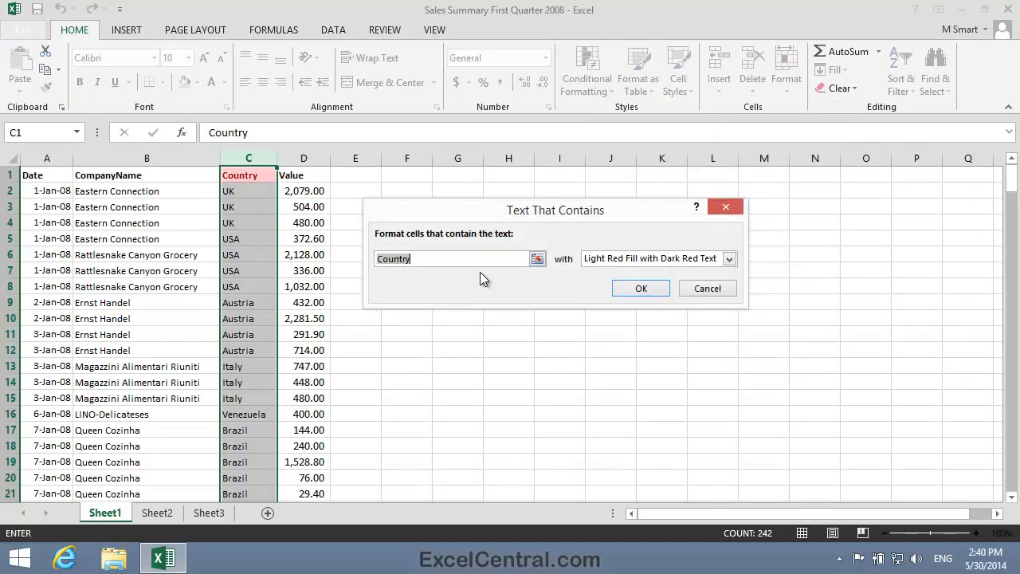
{"action": "type", "text": "USA"}
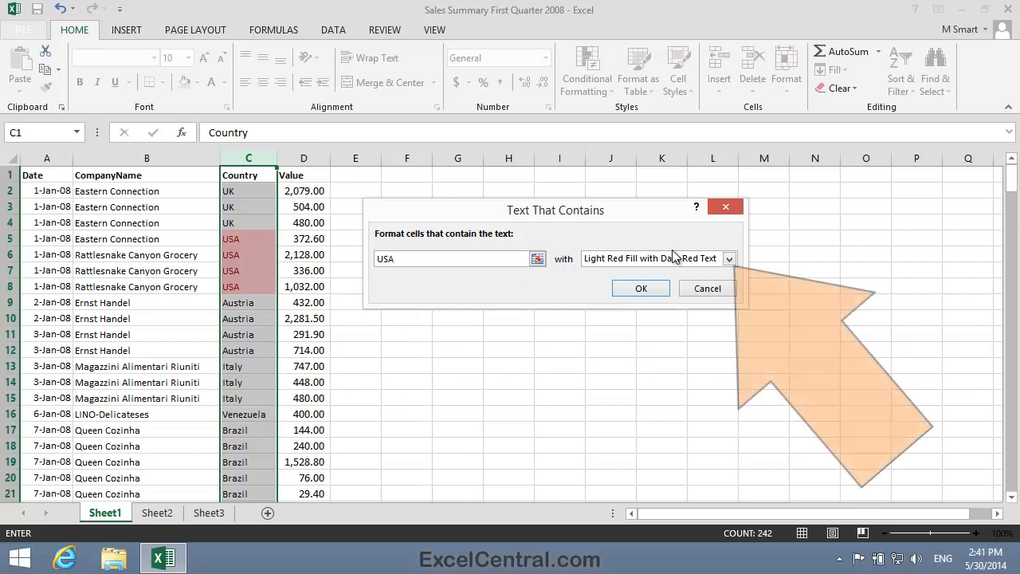
Choose a custom format for the USA rule and set its font color to Automatic
{"action": "left_click", "coordinate": [729, 259]}
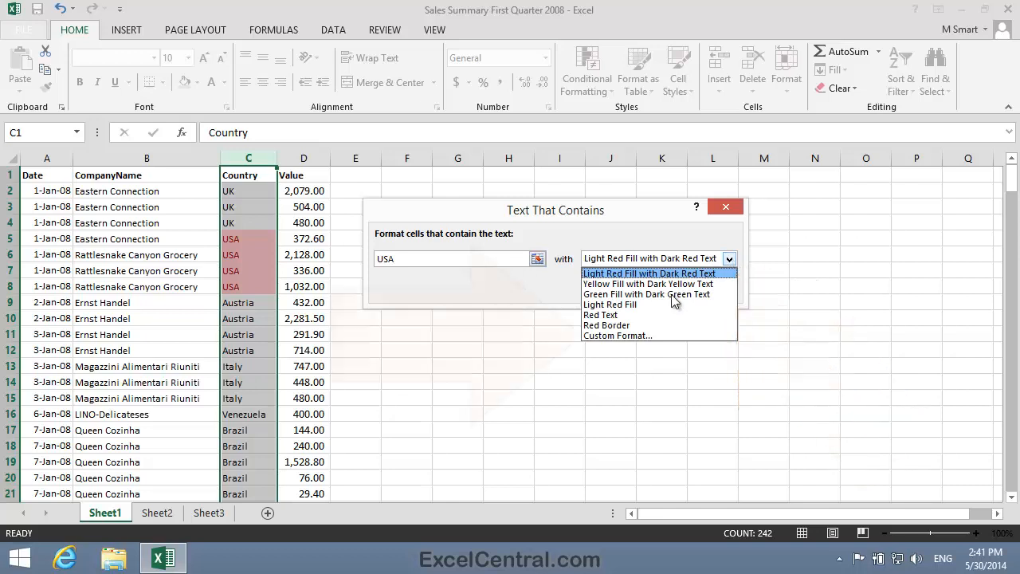
{"action": "left_click", "coordinate": [618, 335]}
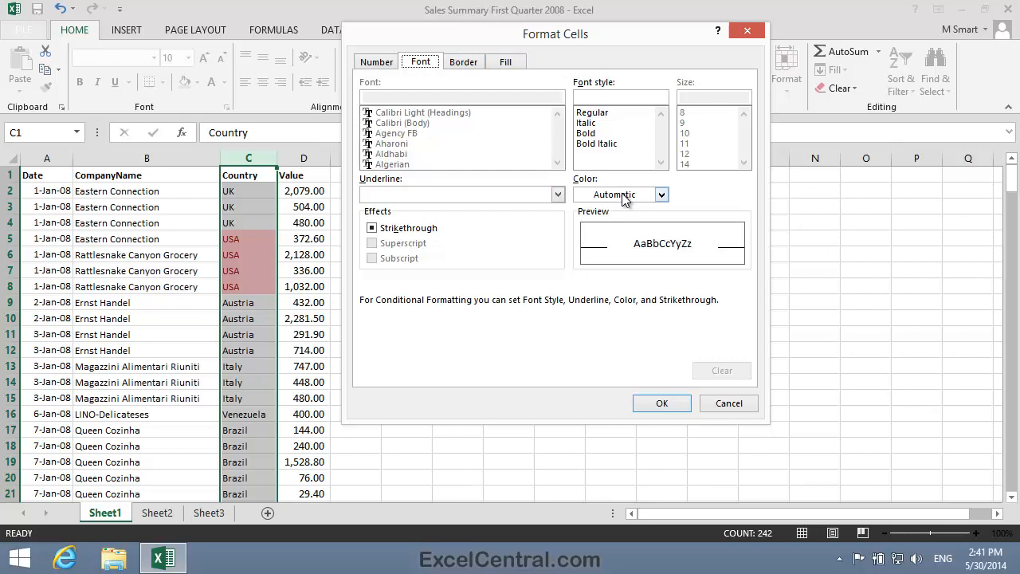
{"action": "left_click", "coordinate": [662, 195]}
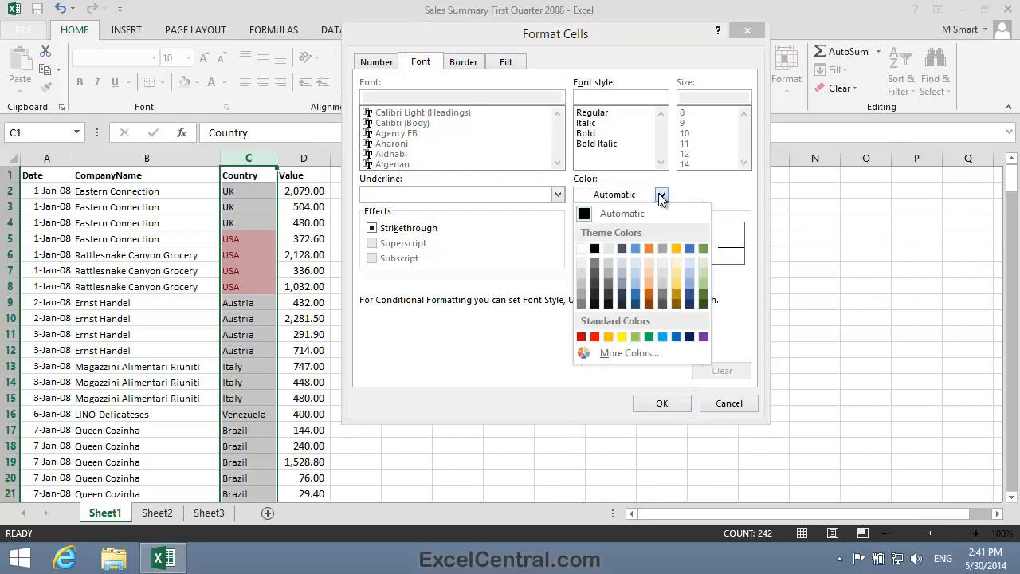
{"action": "left_click", "coordinate": [595, 248]}
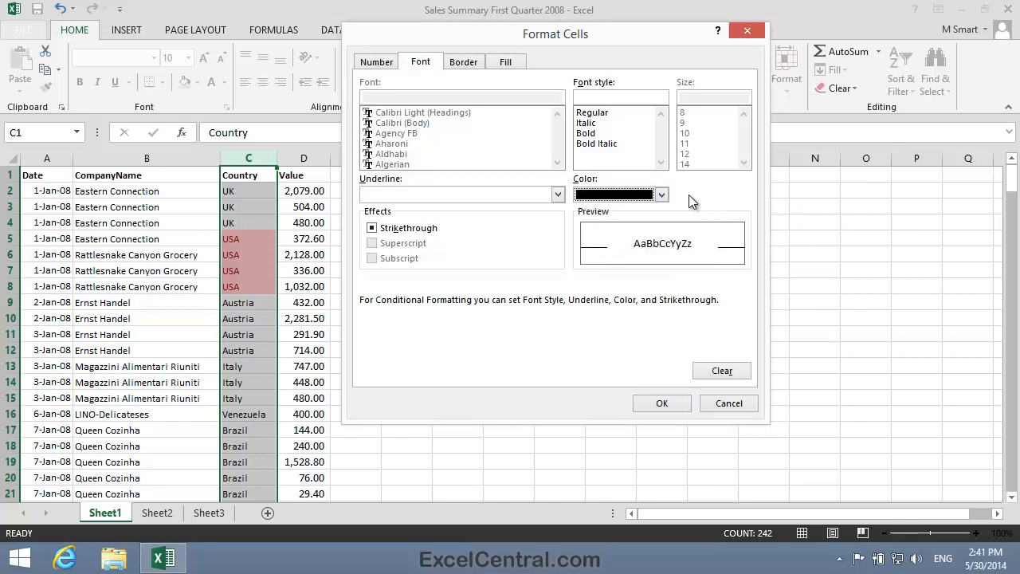
{"action": "left_click", "coordinate": [661, 196]}
{"action": "left_click", "coordinate": [661, 213]}
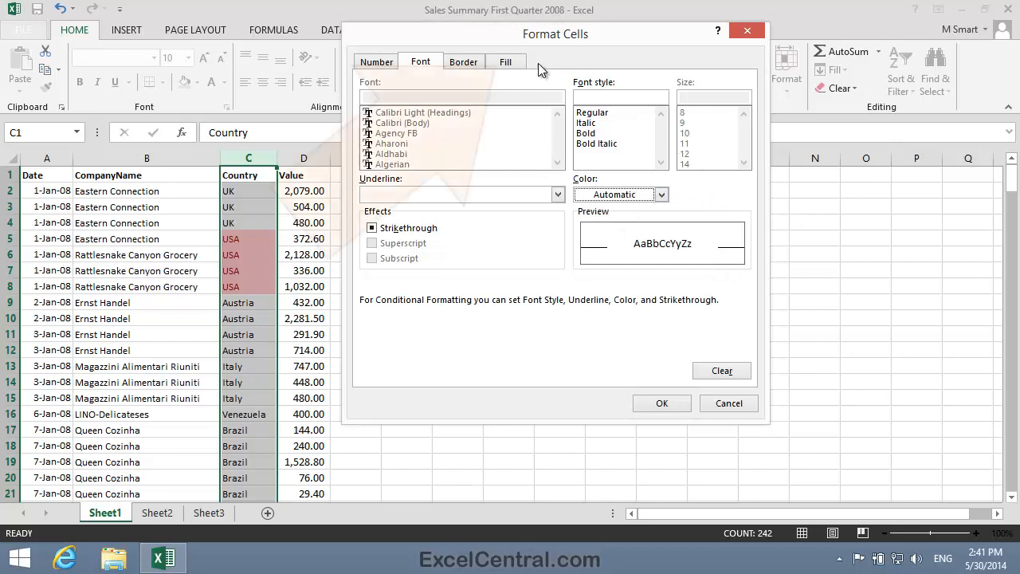
Give the USA rule a light orange background fill and apply it to the Country column
{"action": "left_click", "coordinate": [505, 64]}
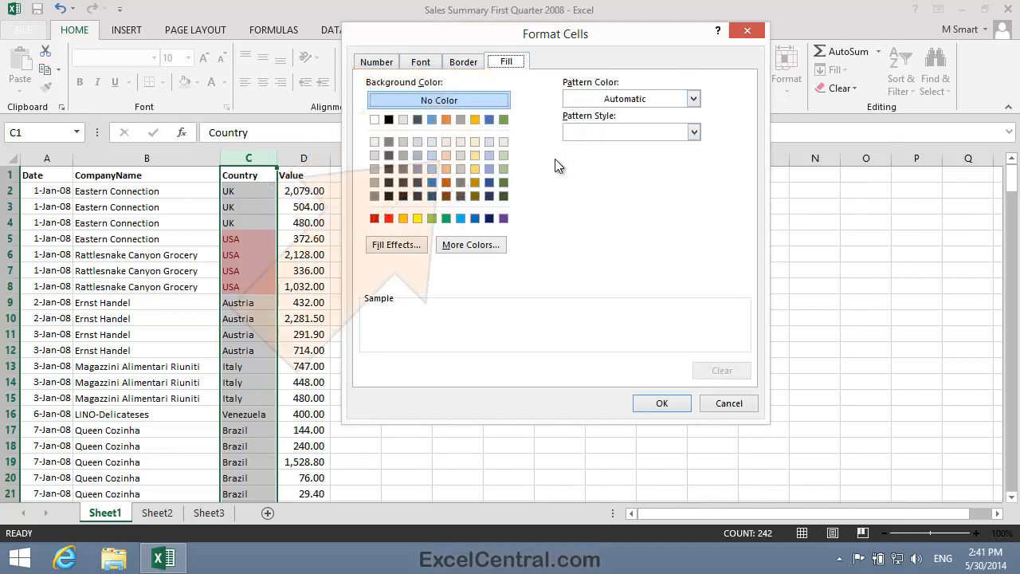
{"action": "left_click", "coordinate": [445, 155]}
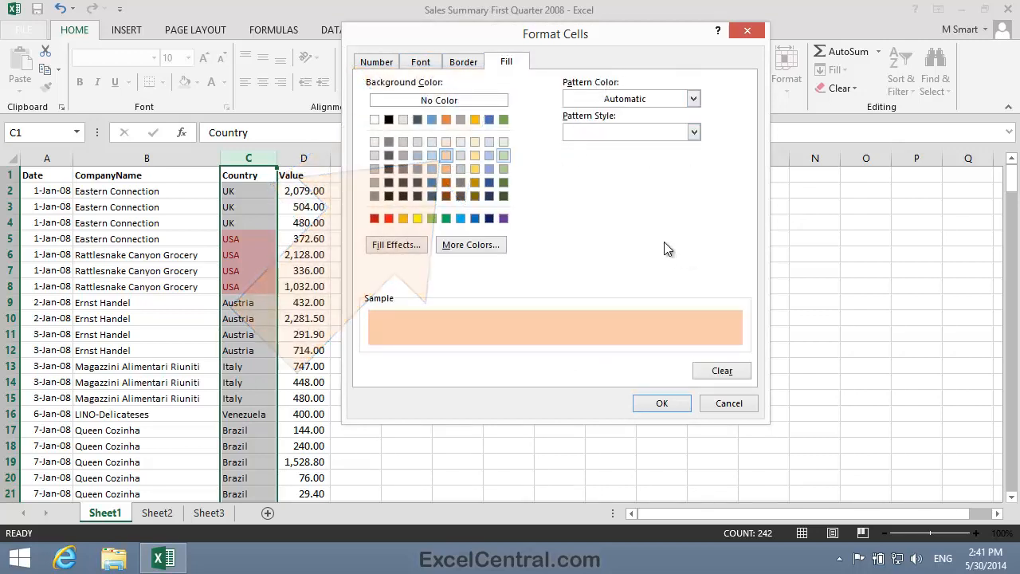
{"action": "left_click", "coordinate": [663, 404]}
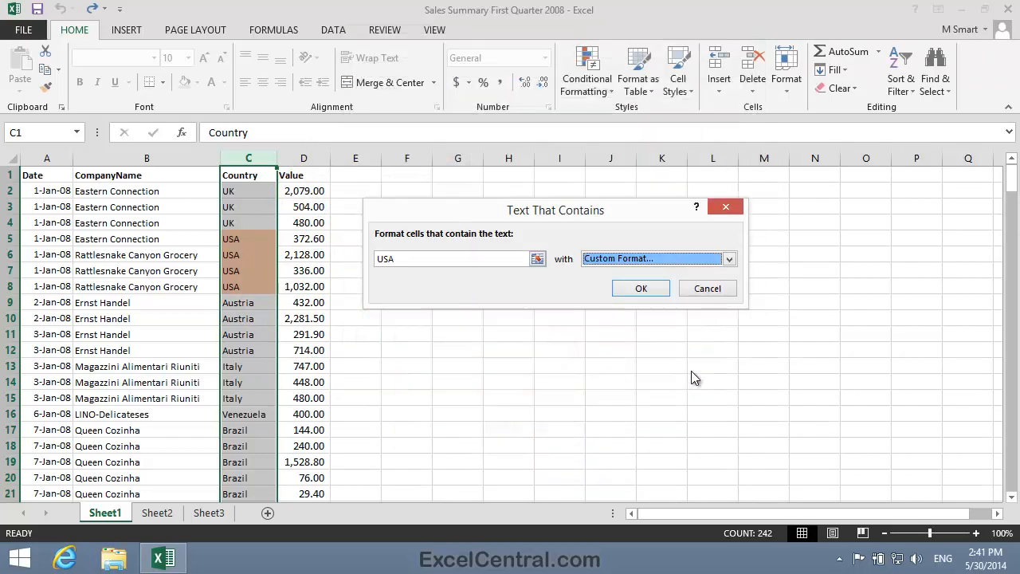
{"action": "left_click", "coordinate": [642, 288]}
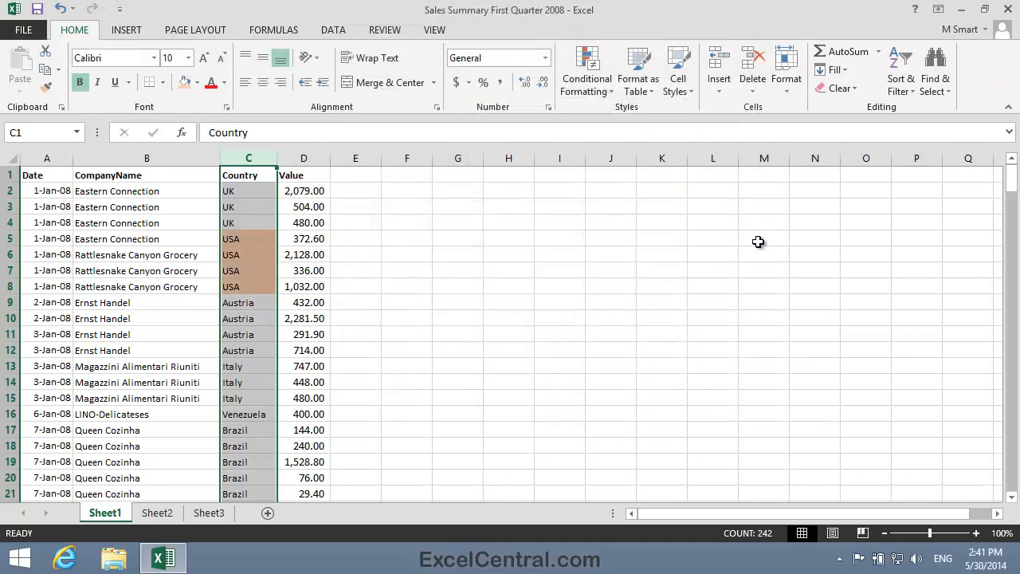
{"action": "left_click", "coordinate": [594, 266]}
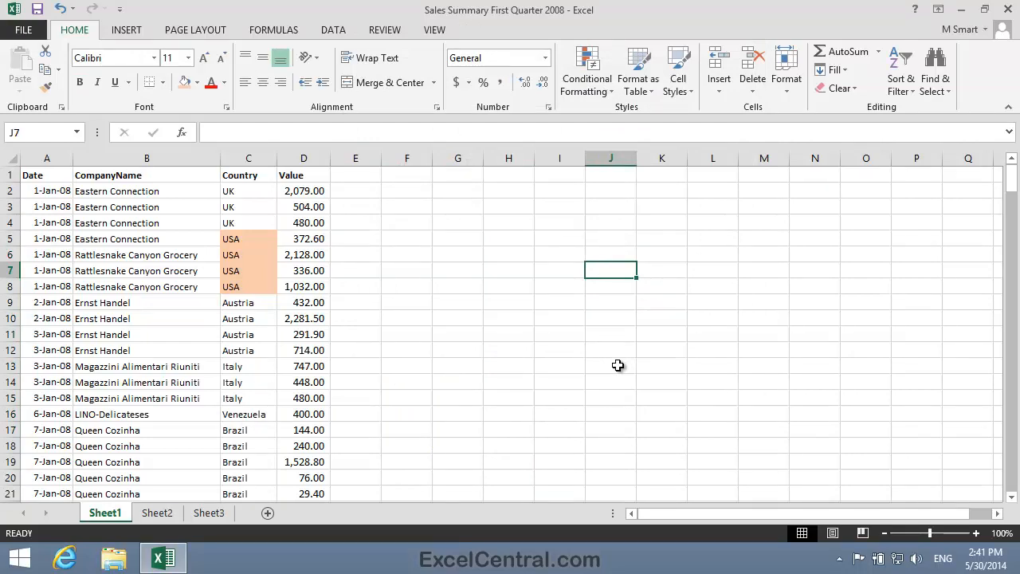
Examine the USA highlighting in the Country column further down the sheet, and return to the first rows
{"action": "scroll", "coordinate": [617, 365], "scroll_direction": "down", "scroll_amount": 17}
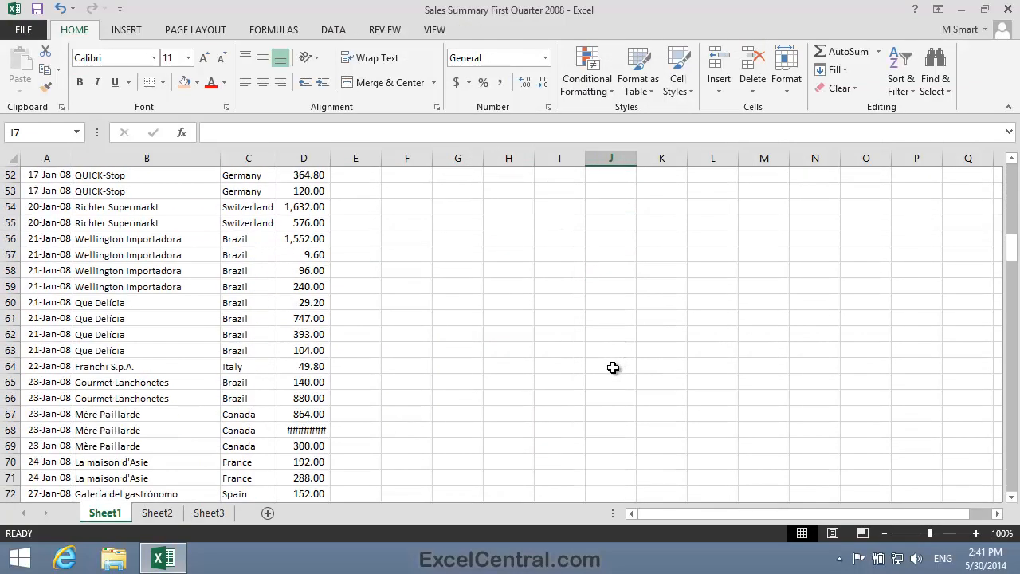
{"action": "scroll", "coordinate": [613, 368], "scroll_direction": "up", "scroll_amount": 7}
{"action": "scroll", "coordinate": [613, 367], "scroll_direction": "down", "scroll_amount": 16}
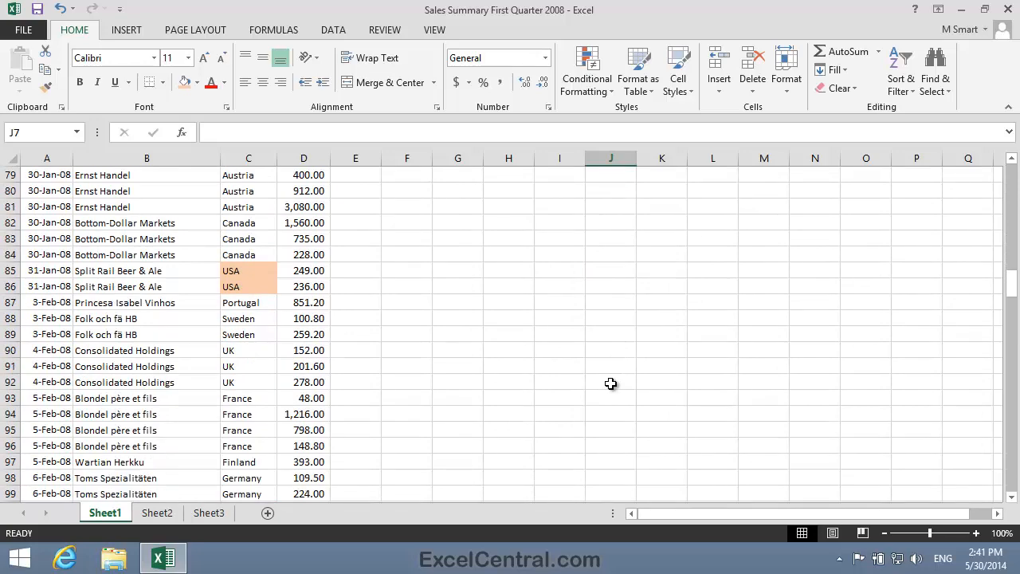
{"action": "scroll", "coordinate": [611, 384], "scroll_direction": "down", "scroll_amount": 8}
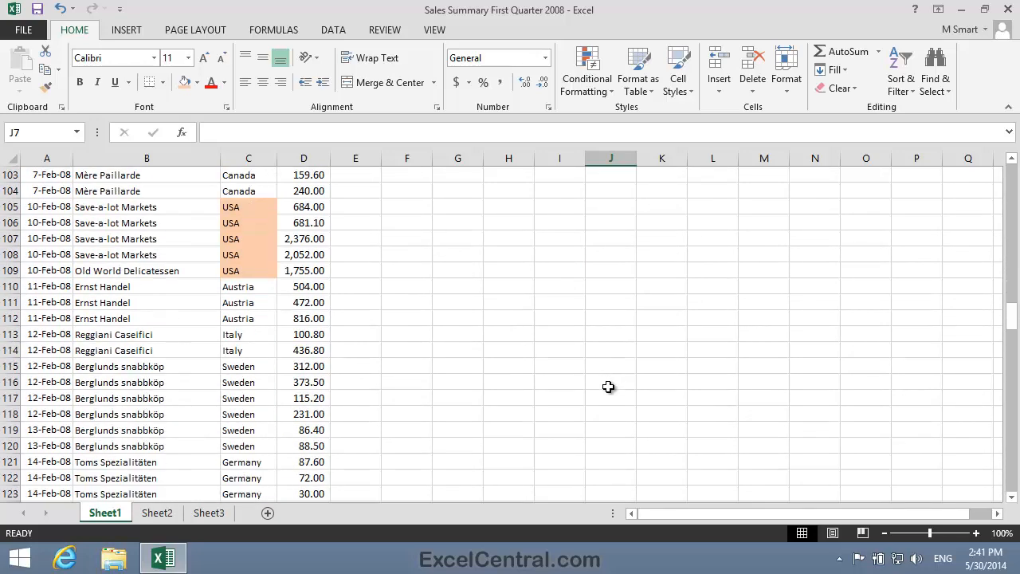
{"action": "scroll", "coordinate": [608, 387], "scroll_direction": "up", "scroll_amount": 20}
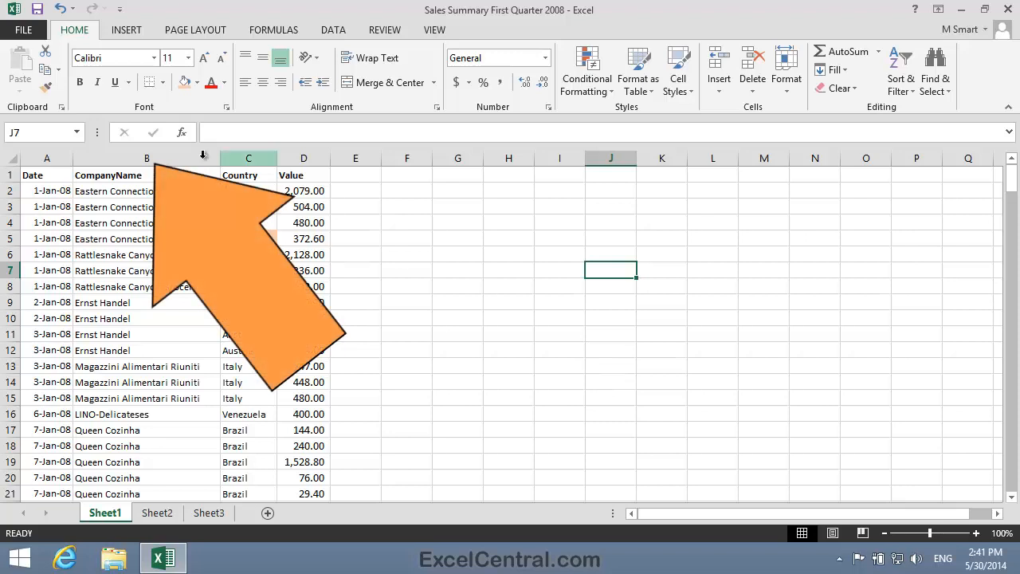
Start a formula-based conditional formatting rule on the whole CompanyName column with the formula =C1="USA"
{"action": "left_click", "coordinate": [147, 153]}
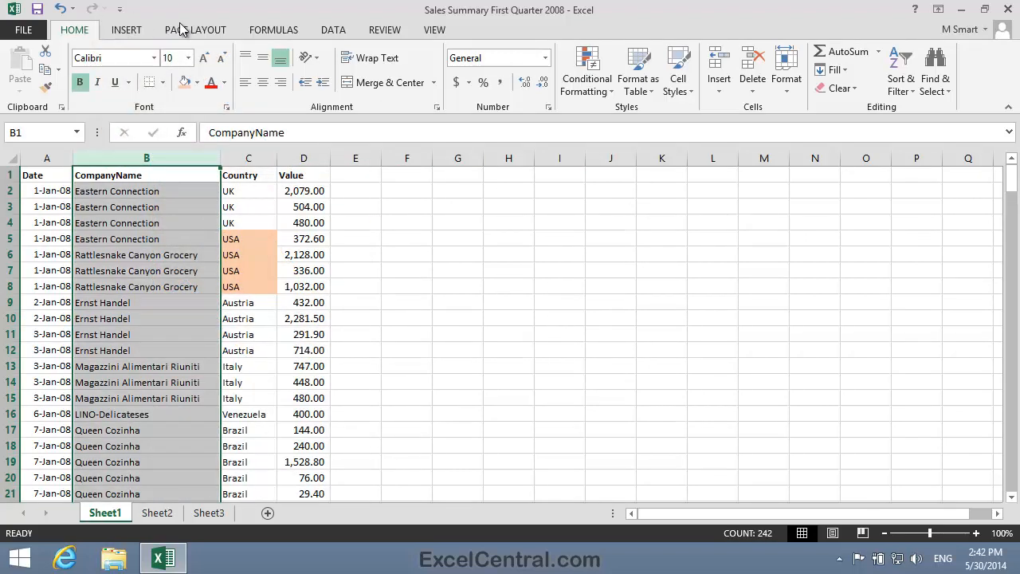
{"action": "left_click", "coordinate": [585, 76]}
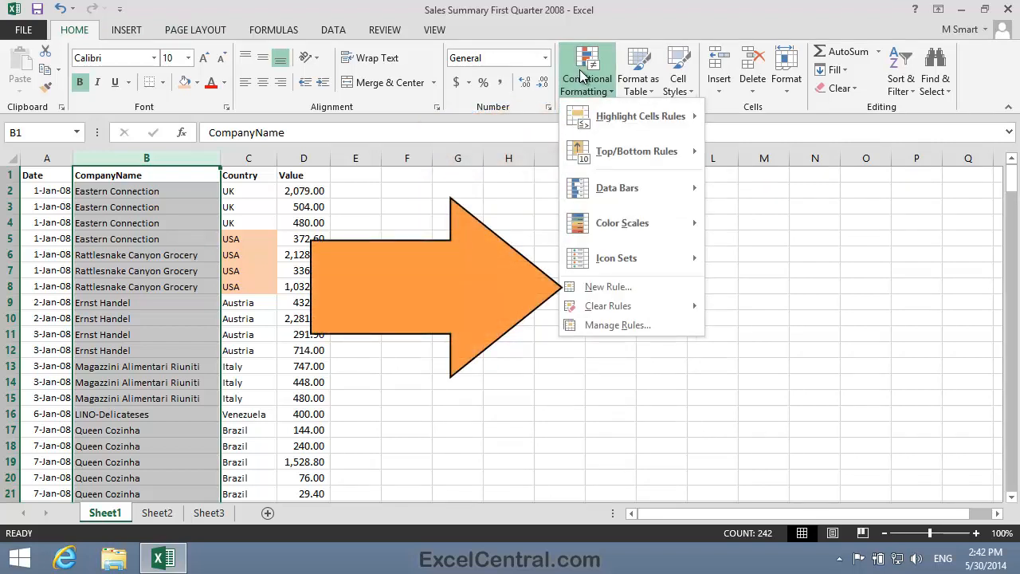
{"action": "left_click", "coordinate": [624, 290]}
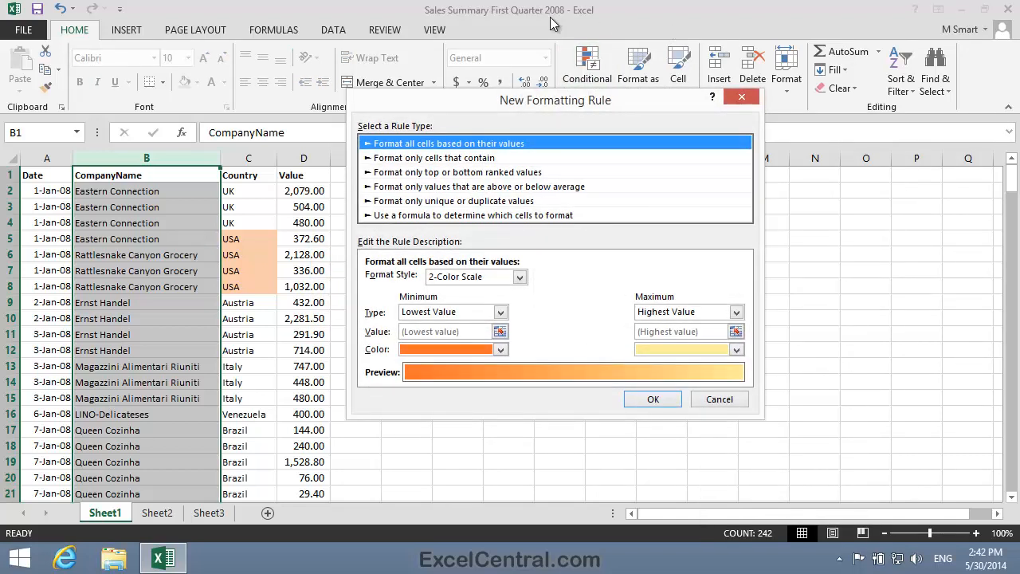
{"action": "left_click_drag", "start_coordinate": [544, 102], "coordinate": [585, 160]}
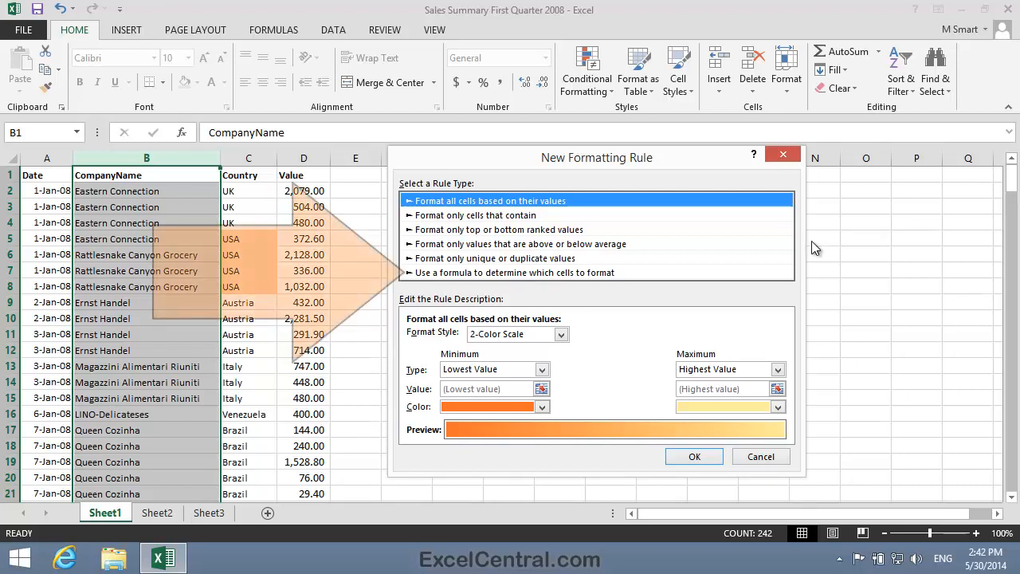
{"action": "left_click", "coordinate": [460, 273]}
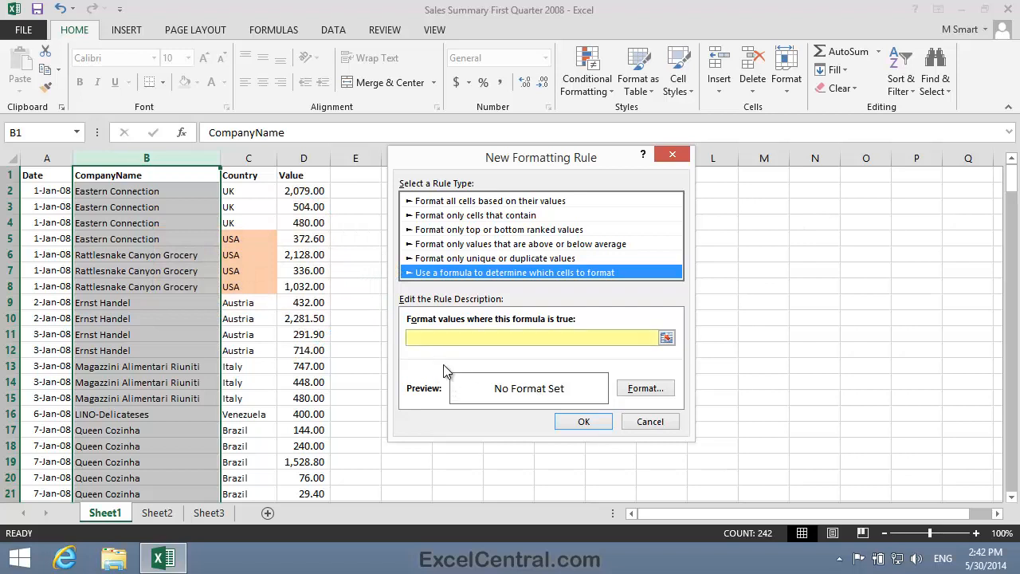
{"action": "left_click", "coordinate": [420, 337]}
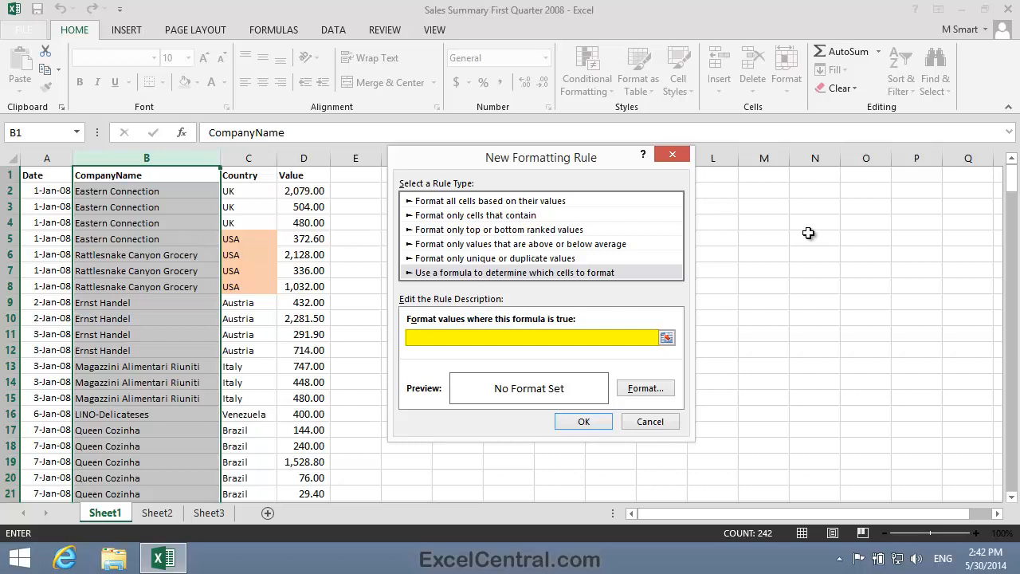
{"action": "type", "text": "=C1=\"USA\""}
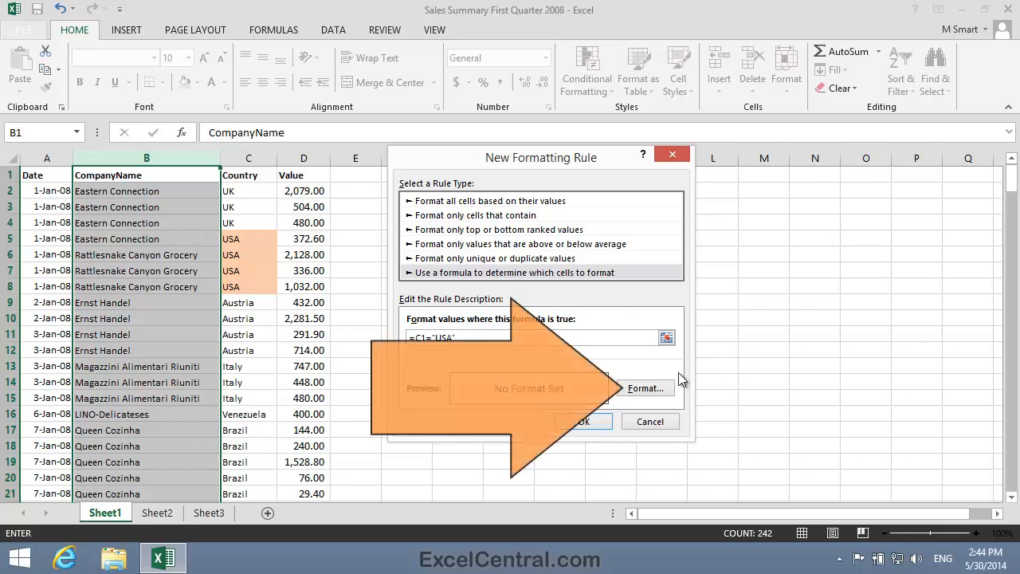
Give the CompanyName formula rule a light orange background fill and apply it to the column
{"action": "left_click", "coordinate": [647, 390]}
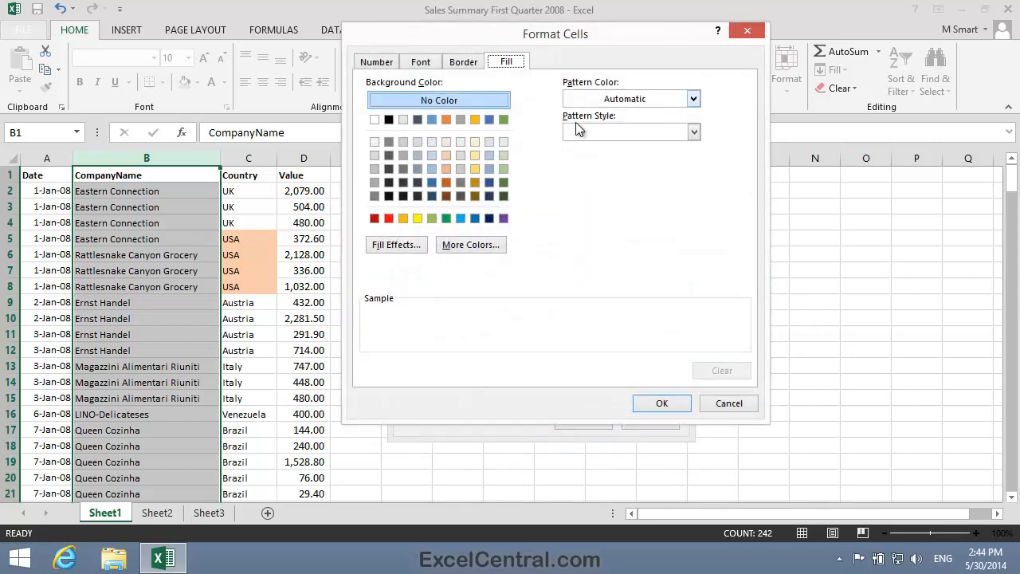
{"action": "left_click", "coordinate": [446, 156]}
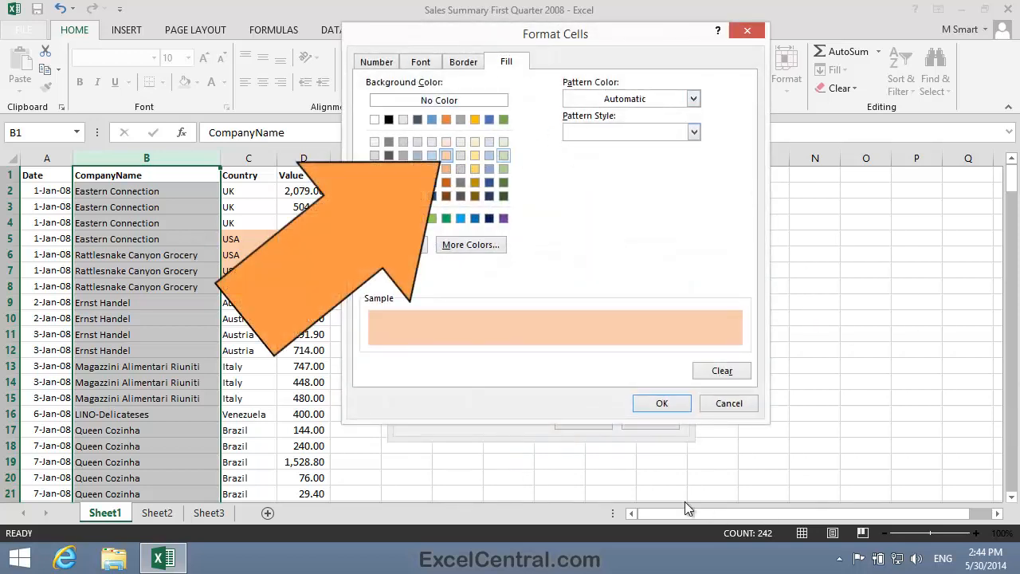
{"action": "left_click", "coordinate": [662, 402]}
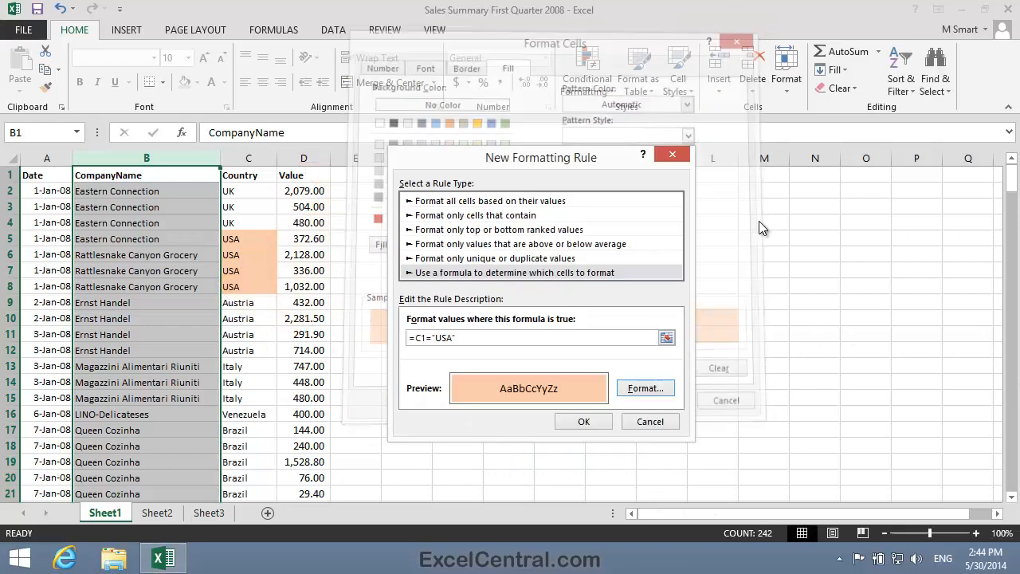
{"action": "left_click", "coordinate": [583, 421]}
{"action": "left_click", "coordinate": [658, 257]}
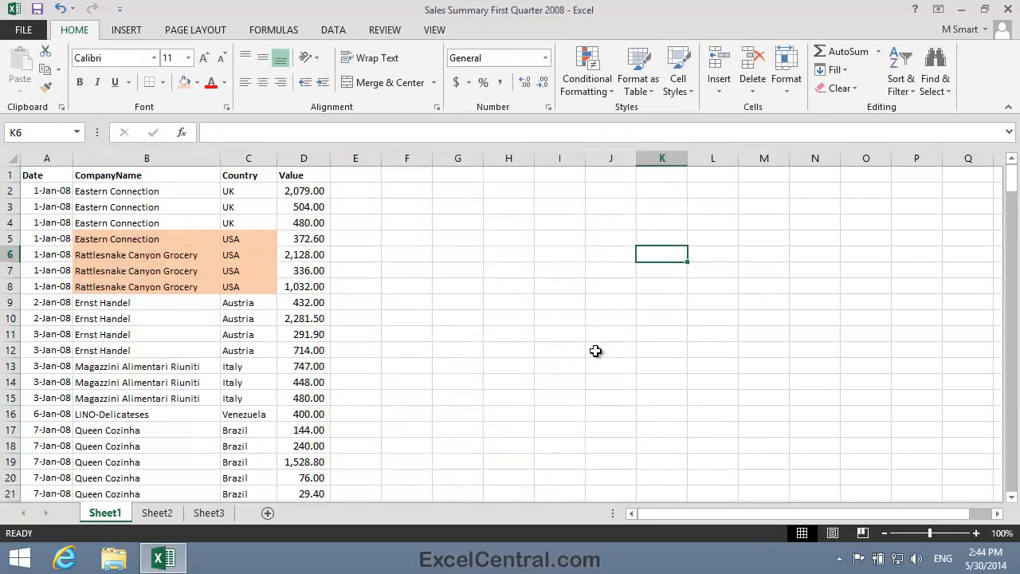
Examine the USA highlighting in the CompanyName and Country columns further down the sheet, and return to the first rows
{"action": "scroll", "coordinate": [594, 350], "scroll_direction": "down", "scroll_amount": 5}
{"action": "scroll", "coordinate": [593, 349], "scroll_direction": "down", "scroll_amount": 14}
{"action": "scroll", "coordinate": [593, 350], "scroll_direction": "up", "scroll_amount": 5}
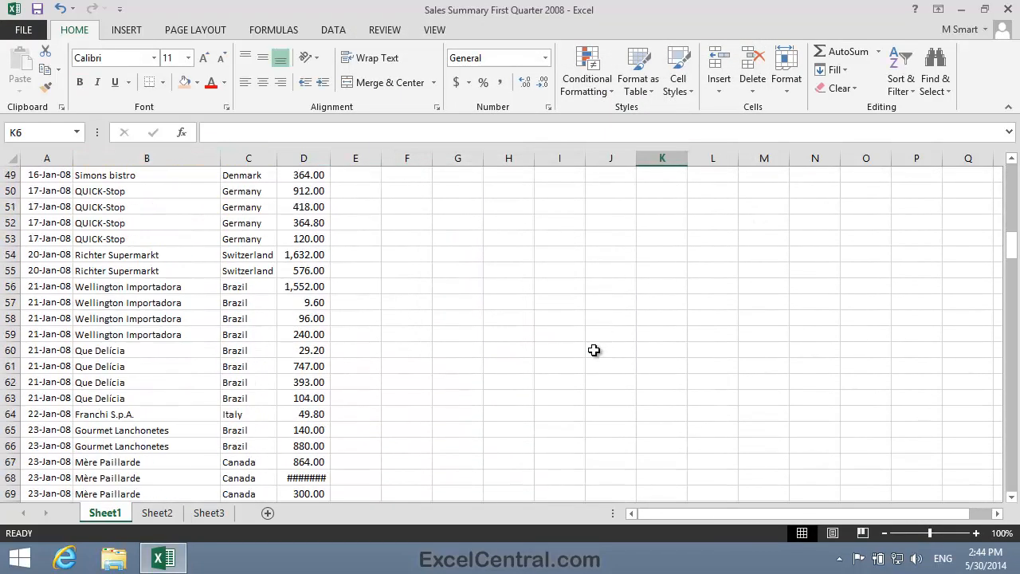
{"action": "scroll", "coordinate": [594, 351], "scroll_direction": "down", "scroll_amount": 10}
{"action": "scroll", "coordinate": [594, 351], "scroll_direction": "down", "scroll_amount": 1}
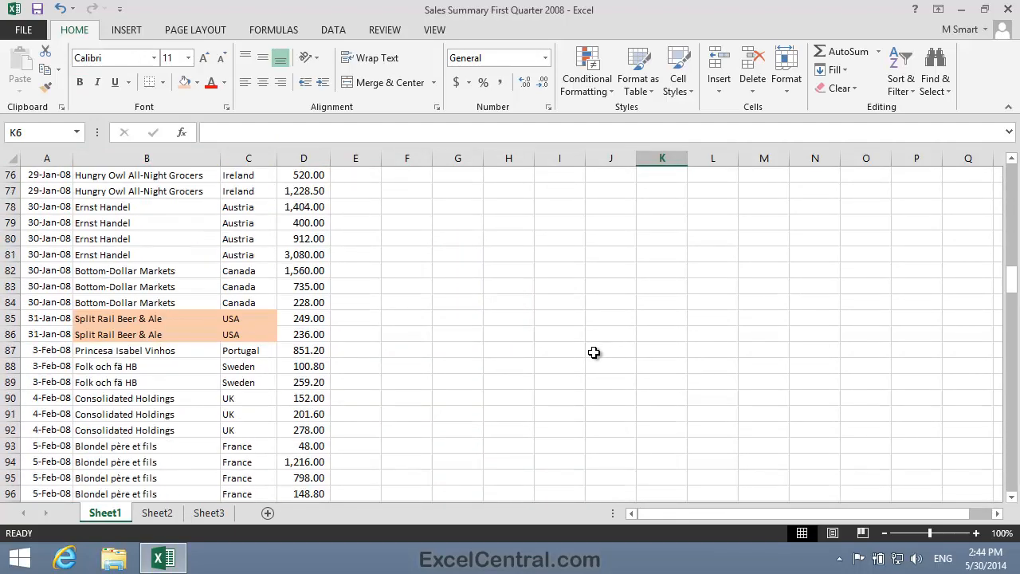
{"action": "scroll", "coordinate": [593, 352], "scroll_direction": "down", "scroll_amount": 7}
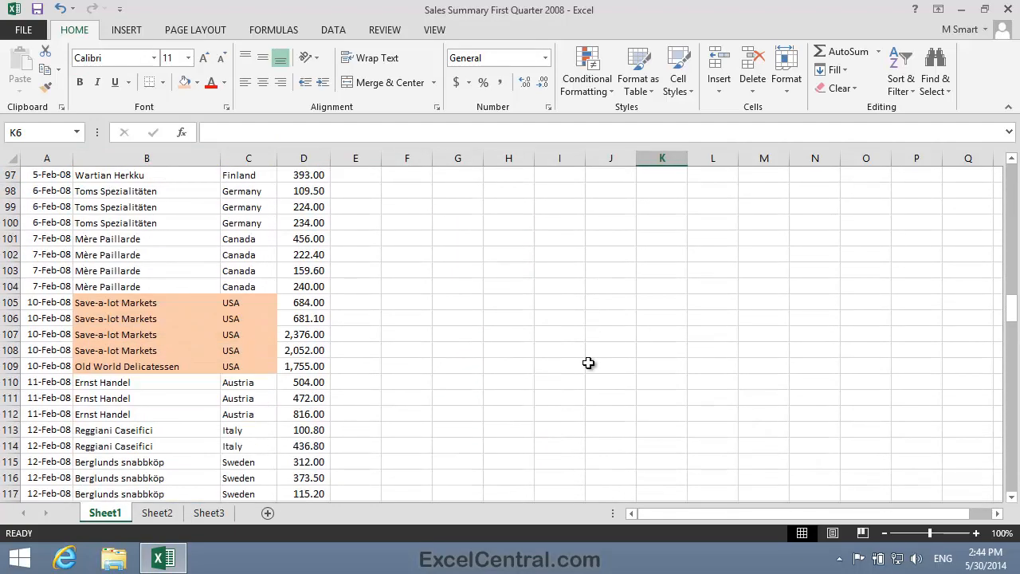
{"action": "scroll", "coordinate": [588, 363], "scroll_direction": "down", "scroll_amount": 10}
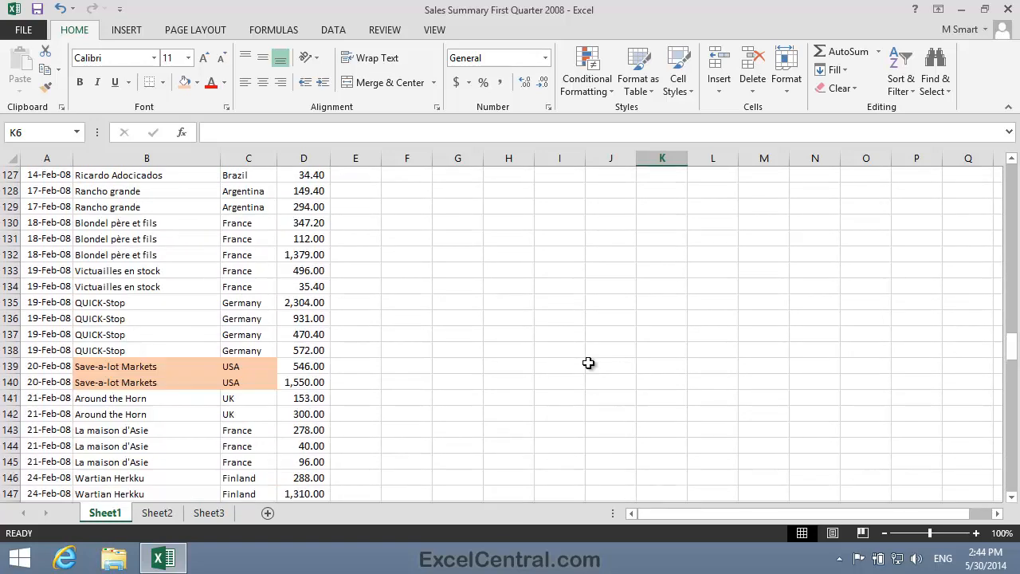
{"action": "scroll", "coordinate": [588, 362], "scroll_direction": "up", "scroll_amount": 20}
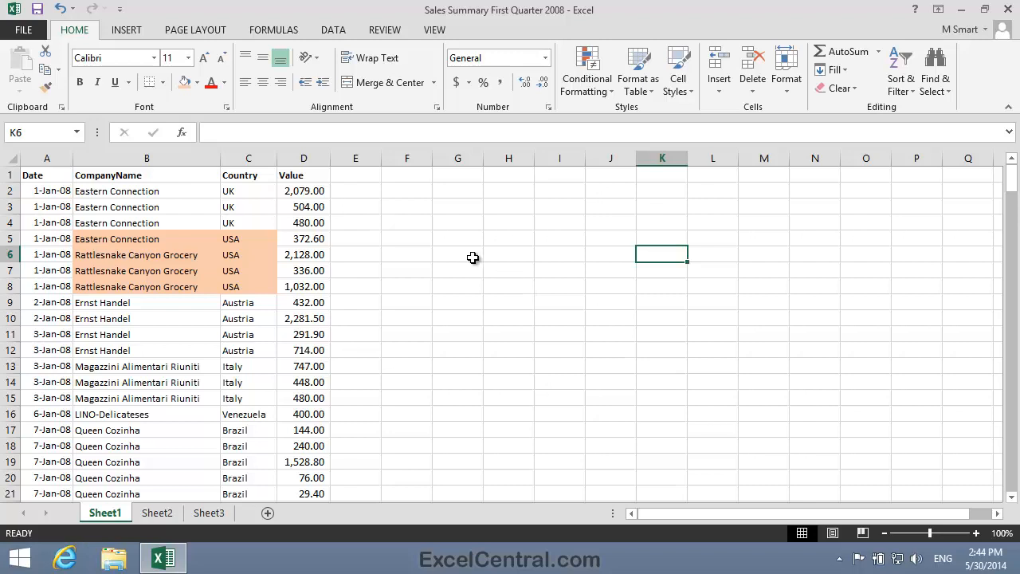
Start a formula-based conditional formatting rule on the whole Date column with the formula =C1="USA"
{"action": "left_click", "coordinate": [41, 160]}
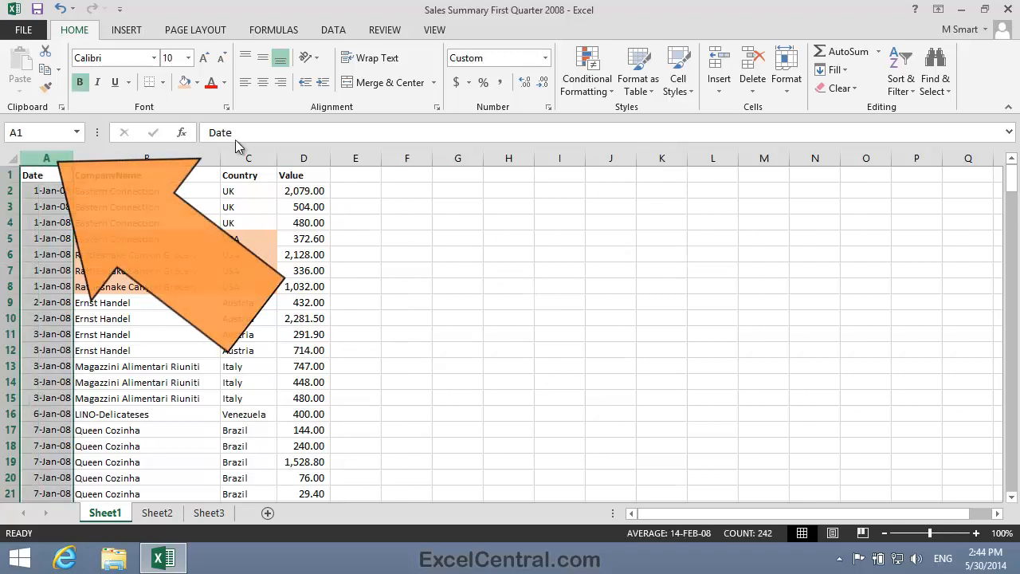
{"action": "left_click", "coordinate": [588, 78]}
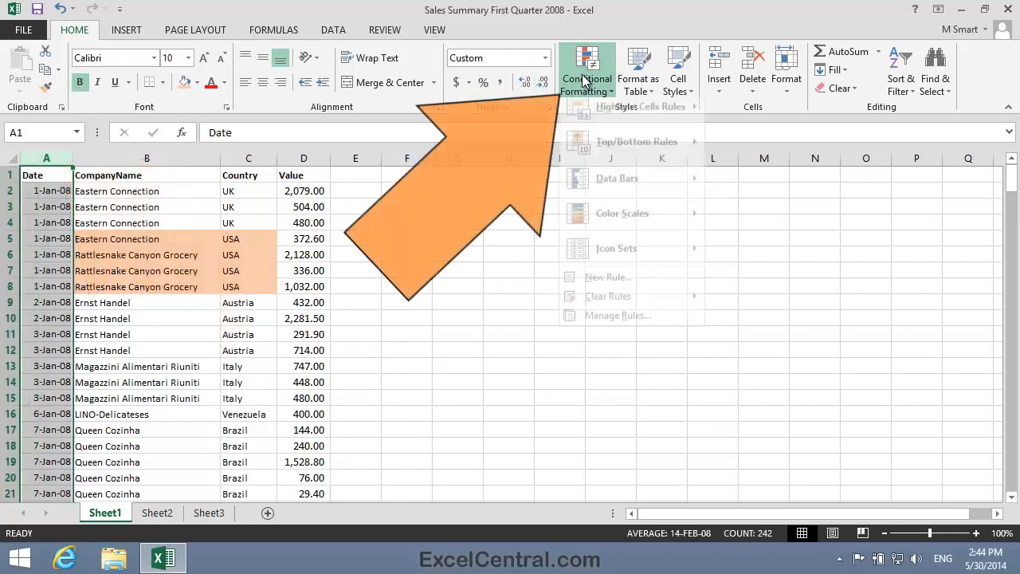
{"action": "left_click", "coordinate": [607, 287]}
{"action": "left_click", "coordinate": [446, 255]}
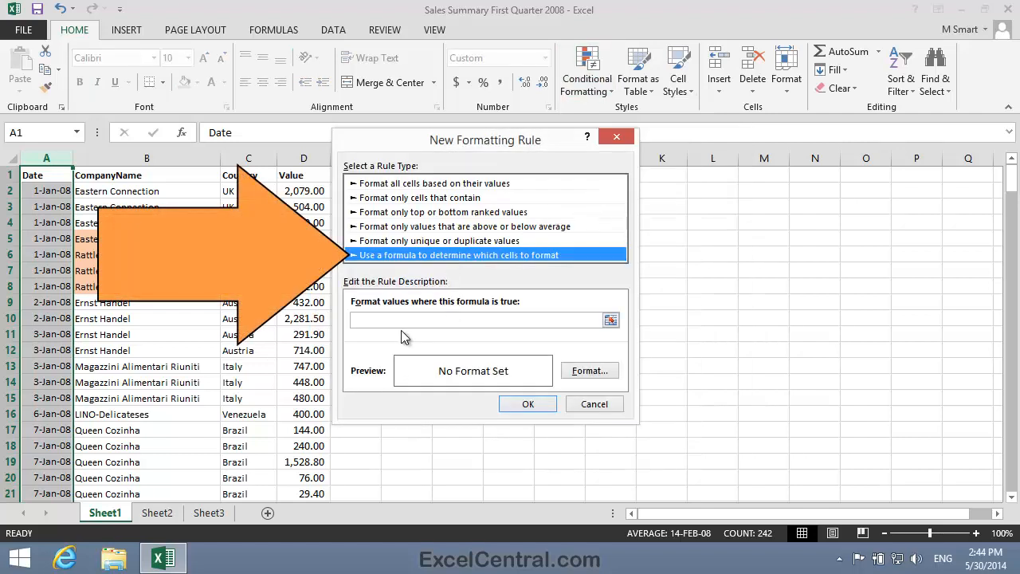
{"action": "left_click", "coordinate": [381, 319]}
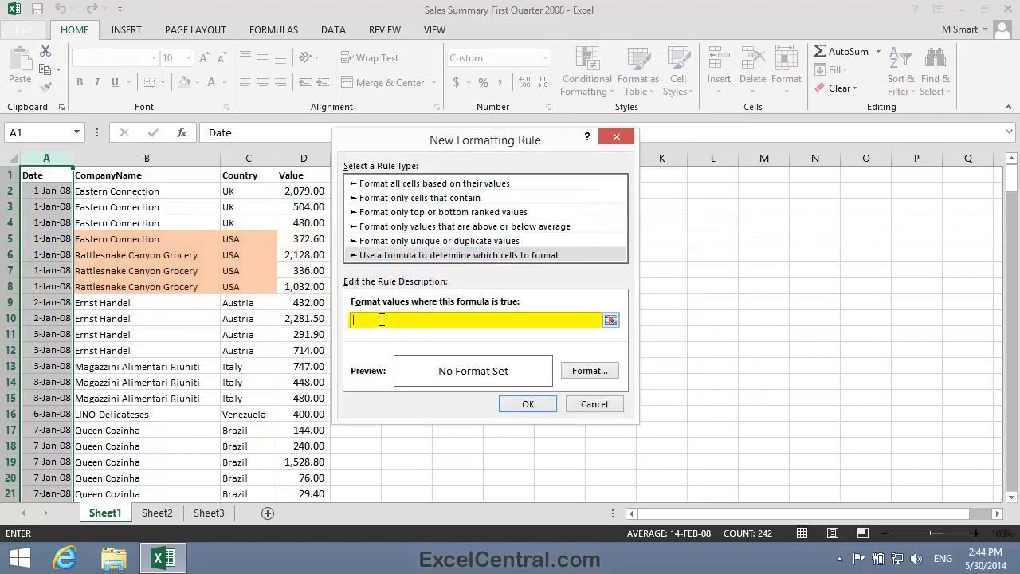
{"action": "type", "text": "=C1=\"USA\""}
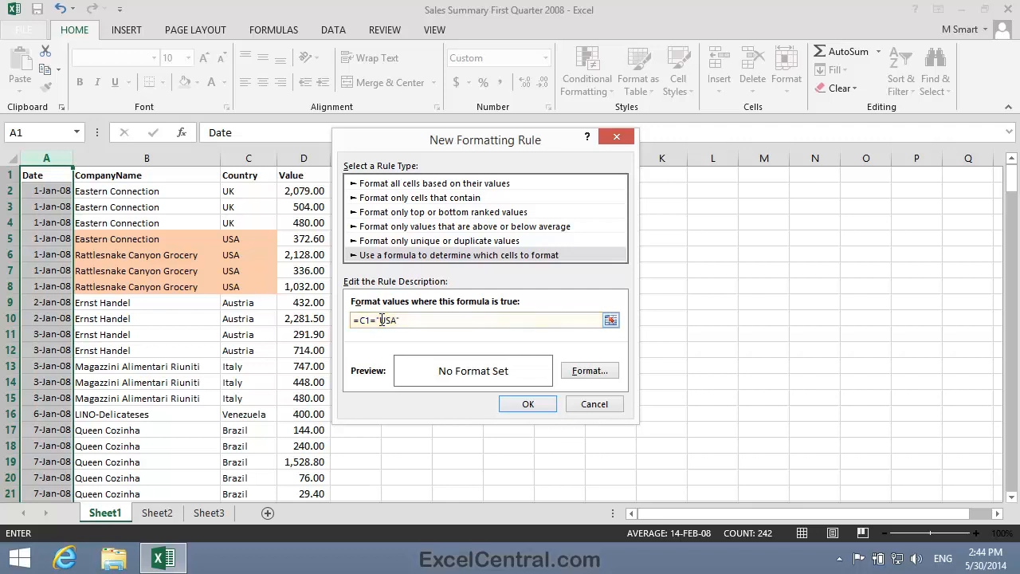
Give the Date column's formula rule a light orange background fill and apply it
{"action": "left_click", "coordinate": [596, 372]}
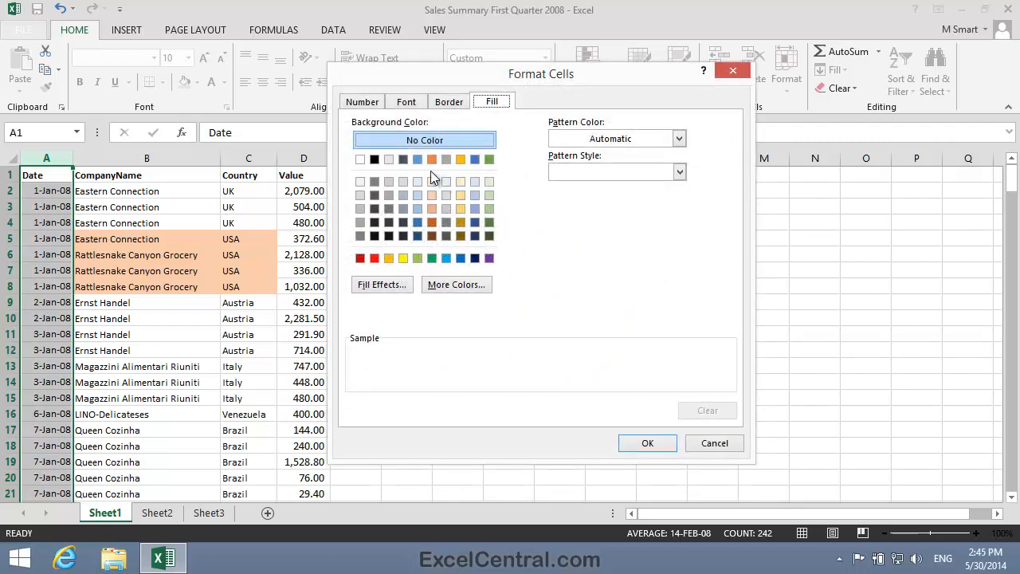
{"action": "left_click", "coordinate": [432, 196]}
{"action": "left_click", "coordinate": [645, 443]}
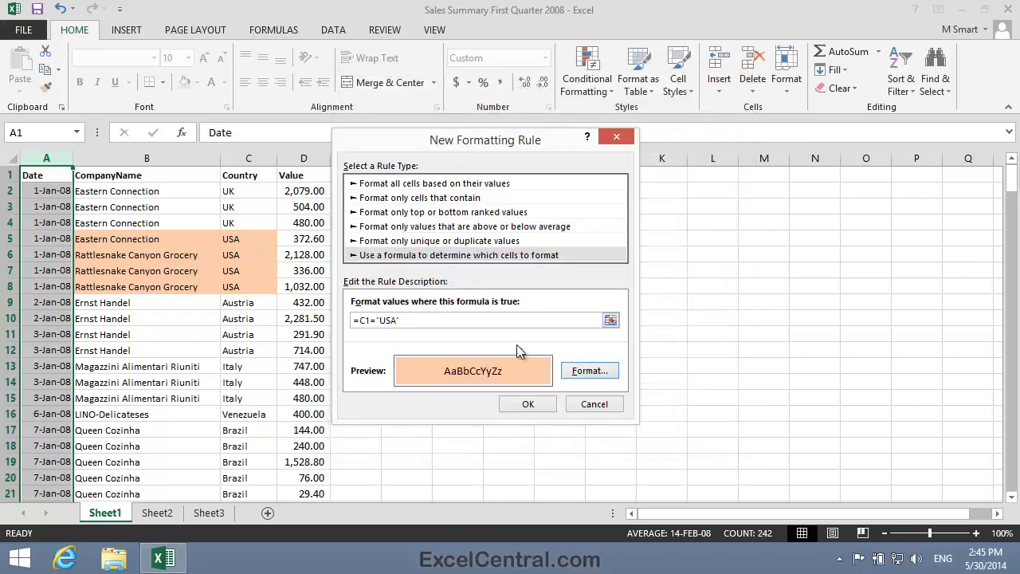
{"action": "left_click", "coordinate": [527, 404]}
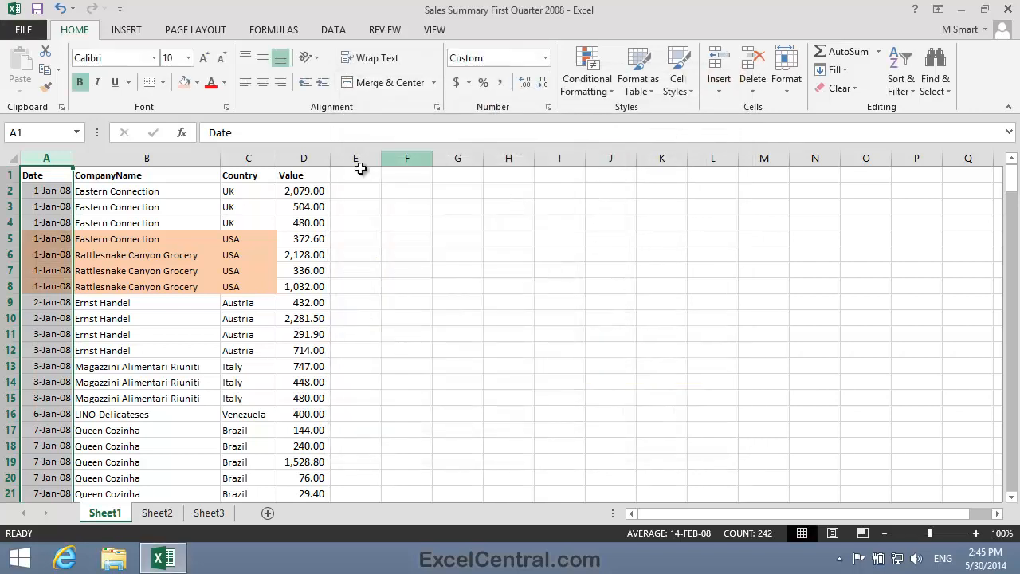
Start a formula-based conditional formatting rule on the whole Value column with the formula =C1="USA"
{"action": "left_click", "coordinate": [311, 154]}
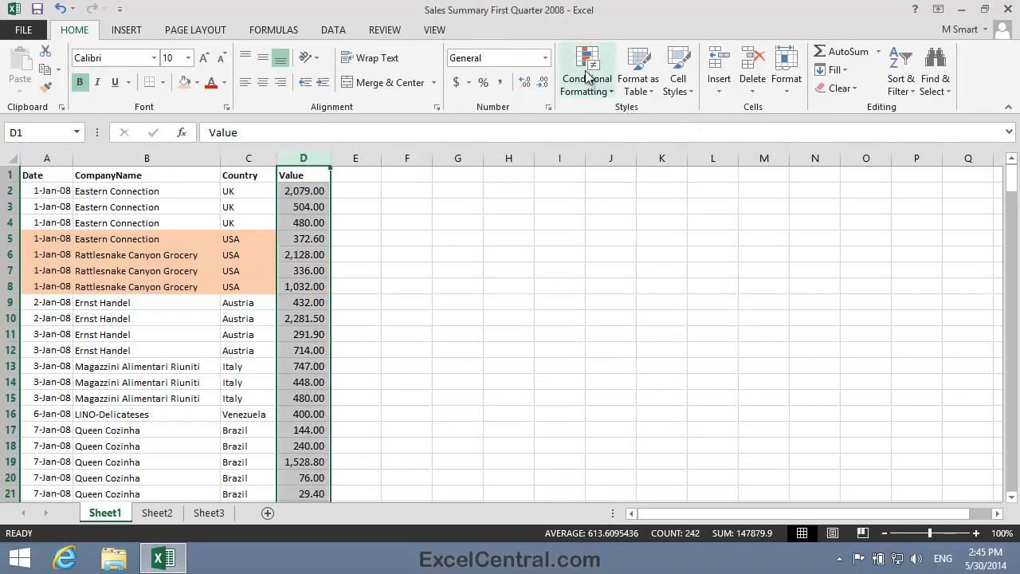
{"action": "left_click", "coordinate": [586, 76]}
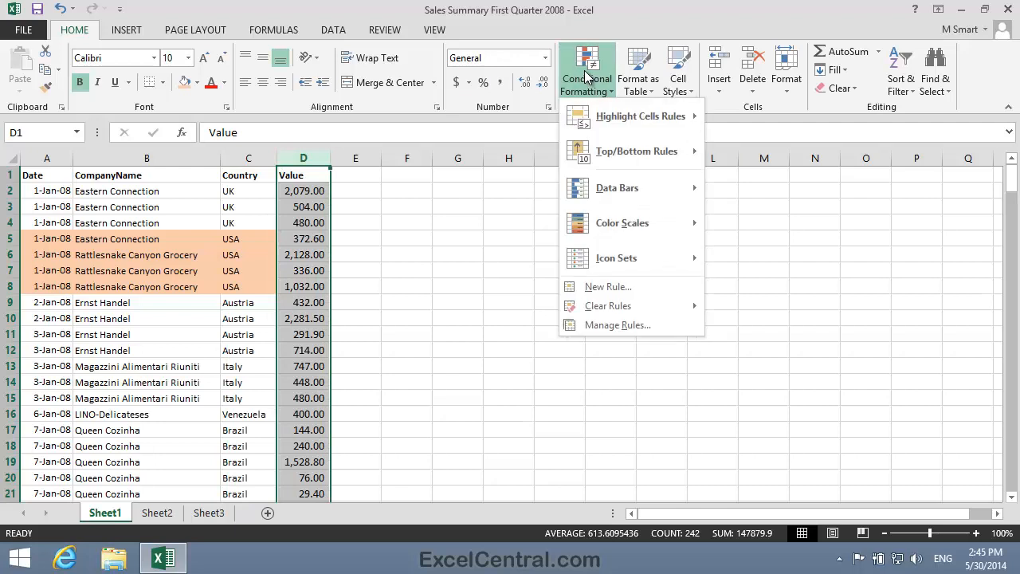
{"action": "left_click", "coordinate": [613, 288]}
{"action": "left_click", "coordinate": [422, 237]}
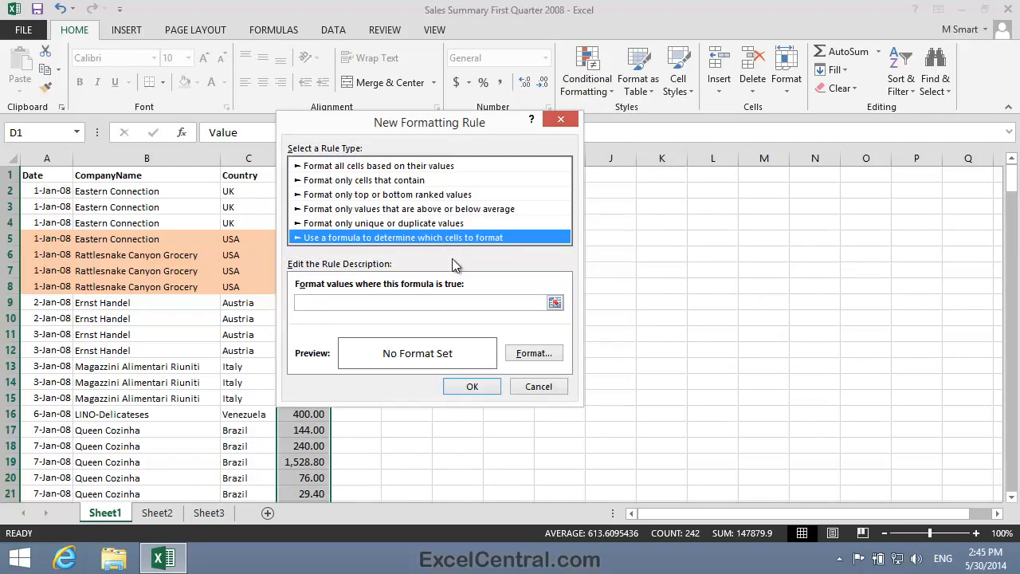
{"action": "left_click", "coordinate": [348, 301]}
{"action": "type", "text": "=C1=\""}
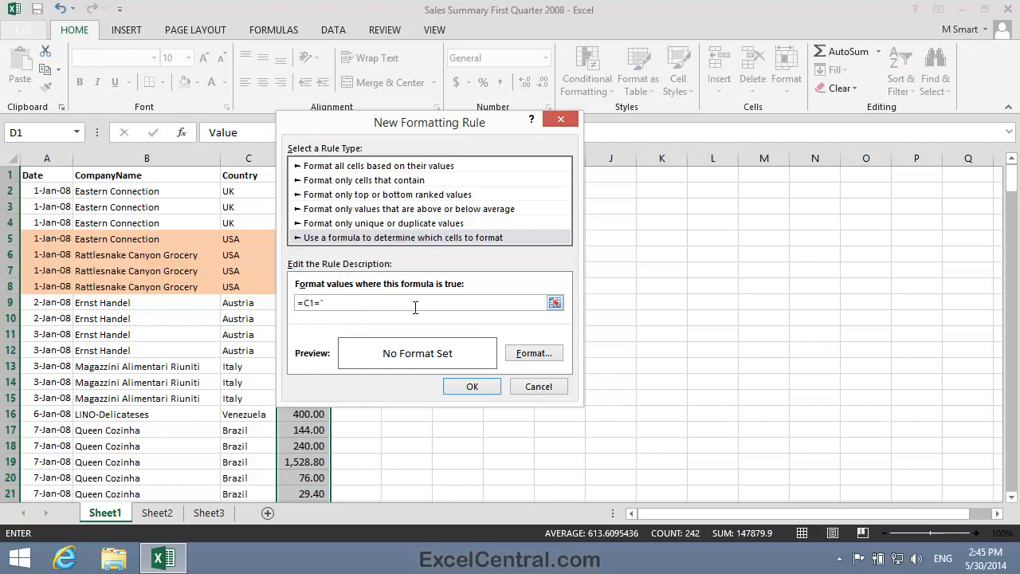
{"action": "type", "text": "USA\""}
Give the Value column's formula rule a light orange background fill and apply it
{"action": "left_click", "coordinate": [533, 352]}
{"action": "left_click", "coordinate": [381, 174]}
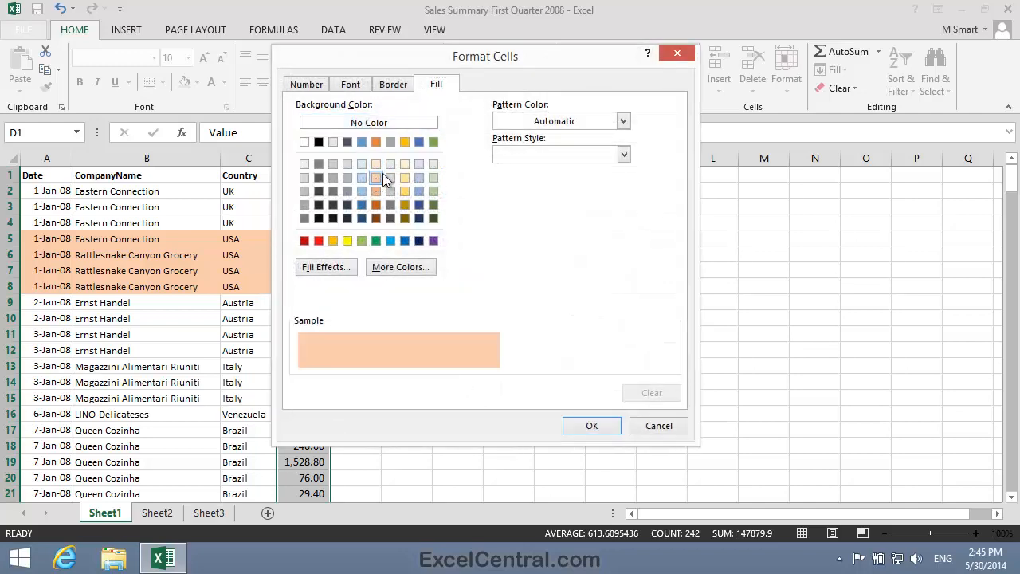
{"action": "left_click", "coordinate": [599, 427]}
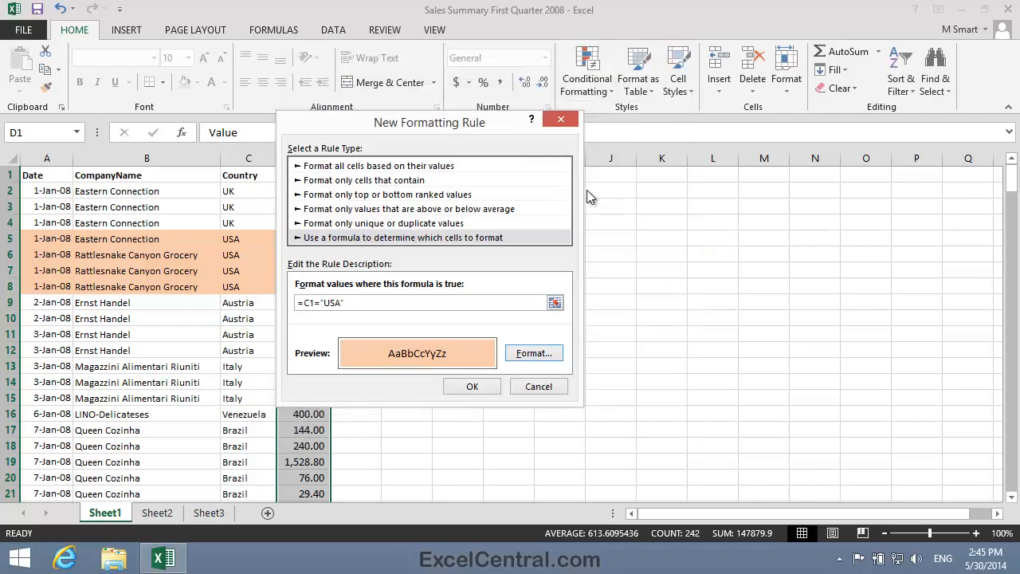
{"action": "left_click", "coordinate": [472, 387]}
{"action": "left_click", "coordinate": [669, 307]}
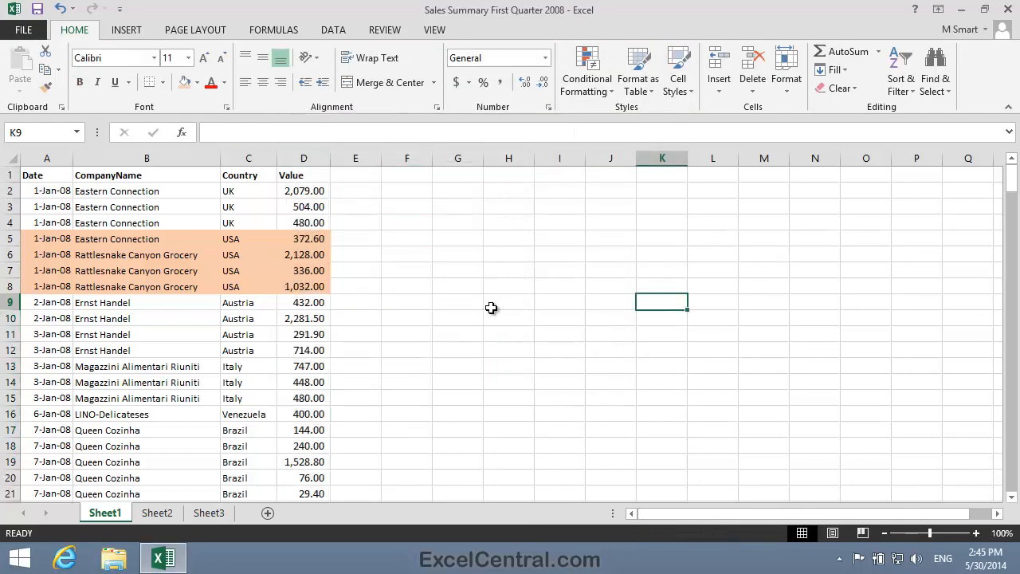
Examine the USA row highlighting across all four columns further down the sheet, and return to the first rows
{"action": "scroll", "coordinate": [490, 308], "scroll_direction": "down", "scroll_amount": 9}
{"action": "scroll", "coordinate": [575, 229], "scroll_direction": "up", "scroll_amount": 9}
{"action": "scroll", "coordinate": [575, 229], "scroll_direction": "down", "scroll_amount": 10}
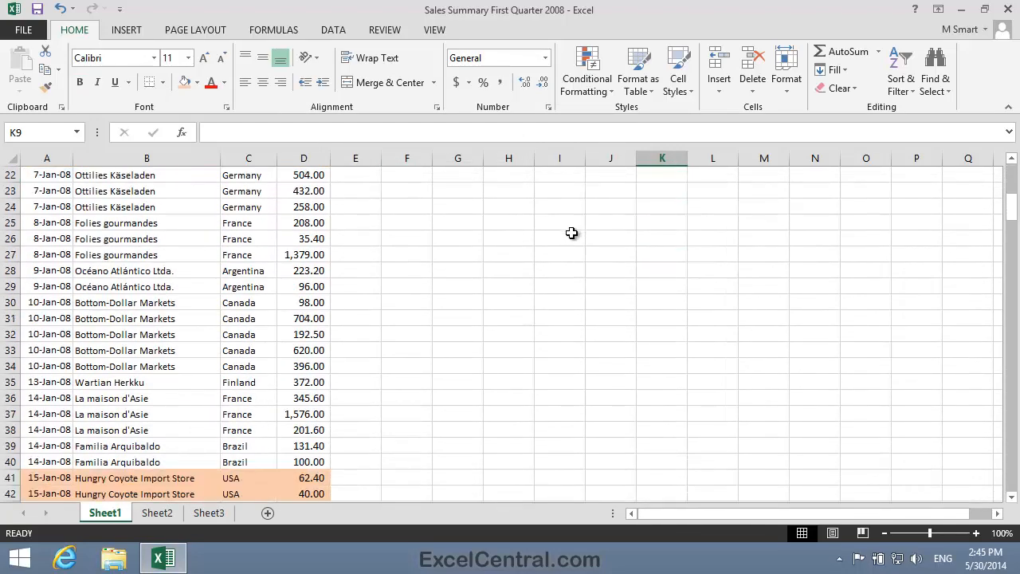
{"action": "scroll", "coordinate": [572, 233], "scroll_direction": "down", "scroll_amount": 1}
{"action": "scroll", "coordinate": [570, 239], "scroll_direction": "down", "scroll_amount": 7}
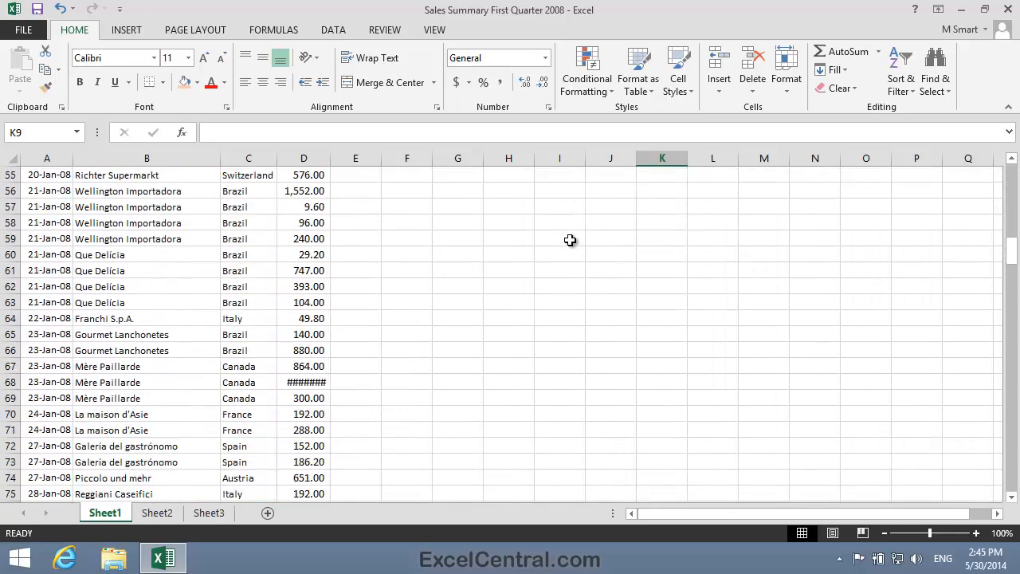
{"action": "scroll", "coordinate": [570, 240], "scroll_direction": "down", "scroll_amount": 7}
{"action": "scroll", "coordinate": [567, 244], "scroll_direction": "down", "scroll_amount": 7}
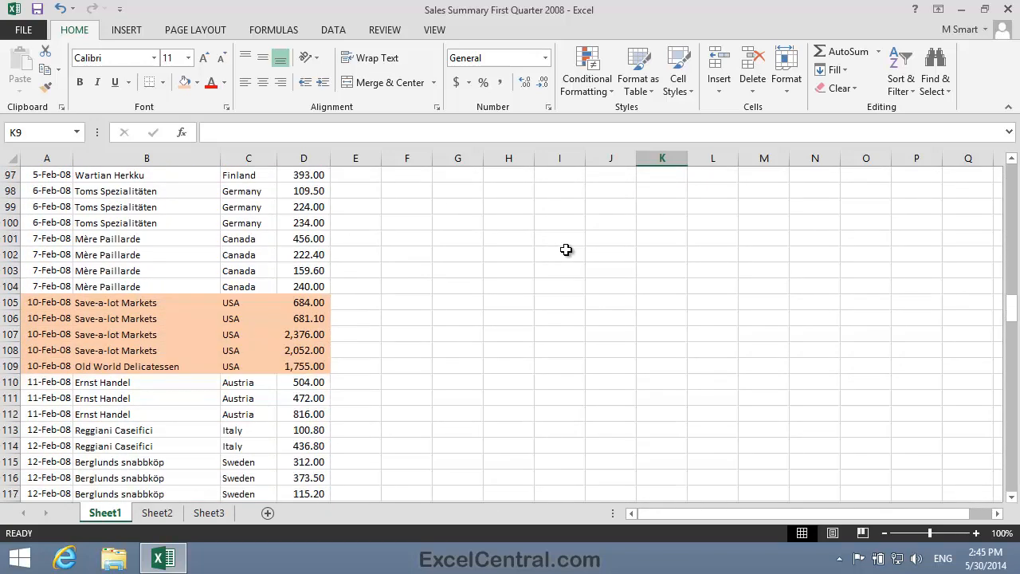
{"action": "scroll", "coordinate": [566, 251], "scroll_direction": "down", "scroll_amount": 7}
{"action": "scroll", "coordinate": [566, 250], "scroll_direction": "up", "scroll_amount": 20}
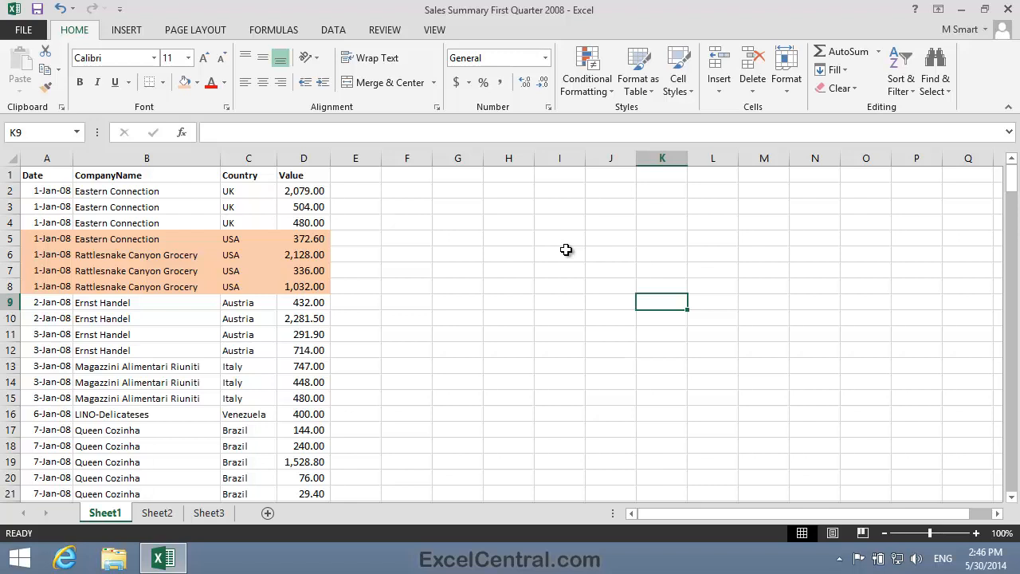
Undo the four conditional formatting rules on the Value, Date, CompanyName and Country columns
{"action": "left_click", "coordinate": [62, 9]}
{"action": "left_click", "coordinate": [62, 9]}
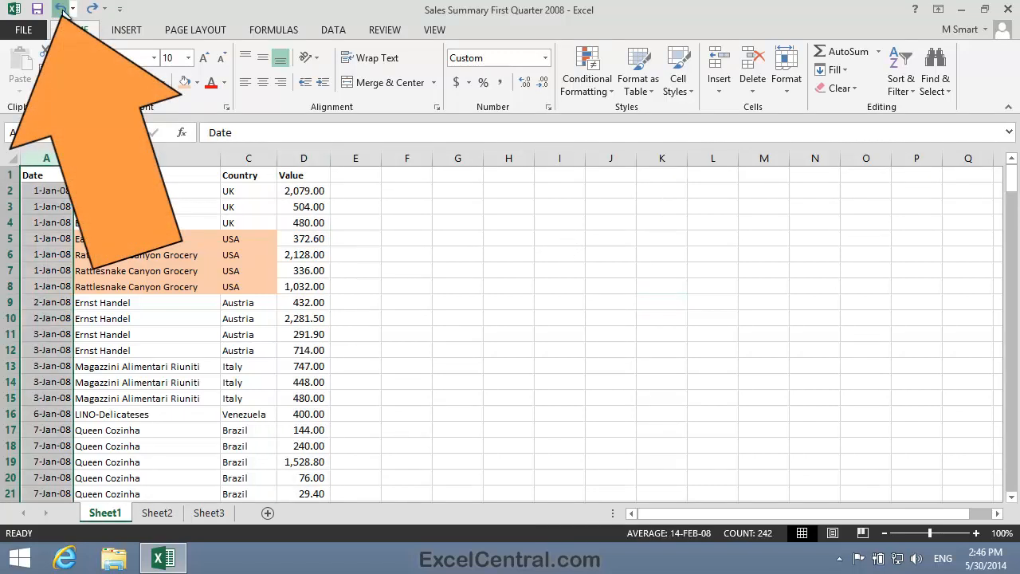
{"action": "left_click", "coordinate": [61, 9]}
{"action": "left_click", "coordinate": [62, 10]}
{"action": "left_click", "coordinate": [526, 235]}
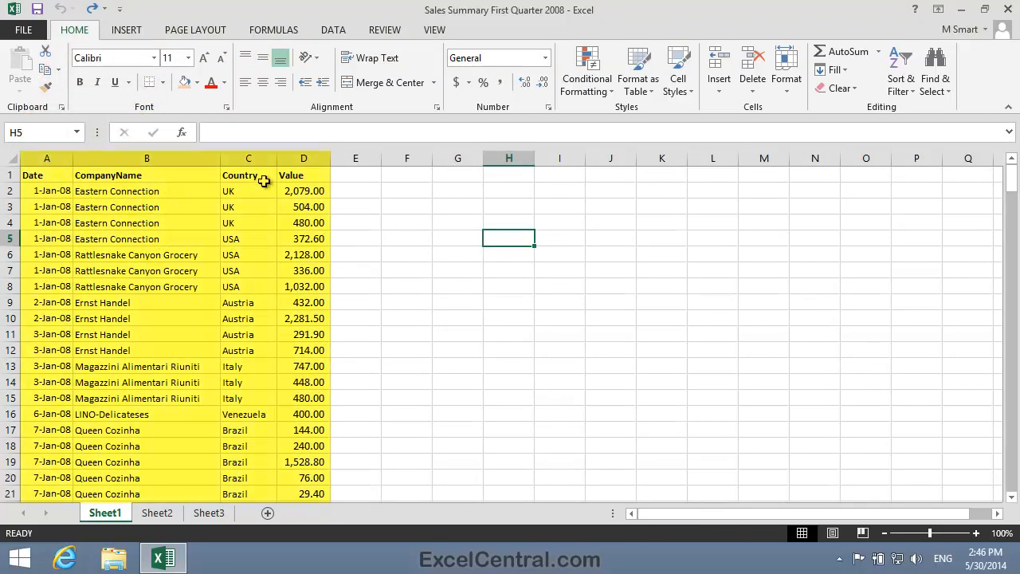
Start a formula-based conditional formatting rule on the whole Date, CompanyName, Country and Value columns with the formula =$C1="USA"
{"action": "left_click_drag", "start_coordinate": [59, 157], "coordinate": [293, 156]}
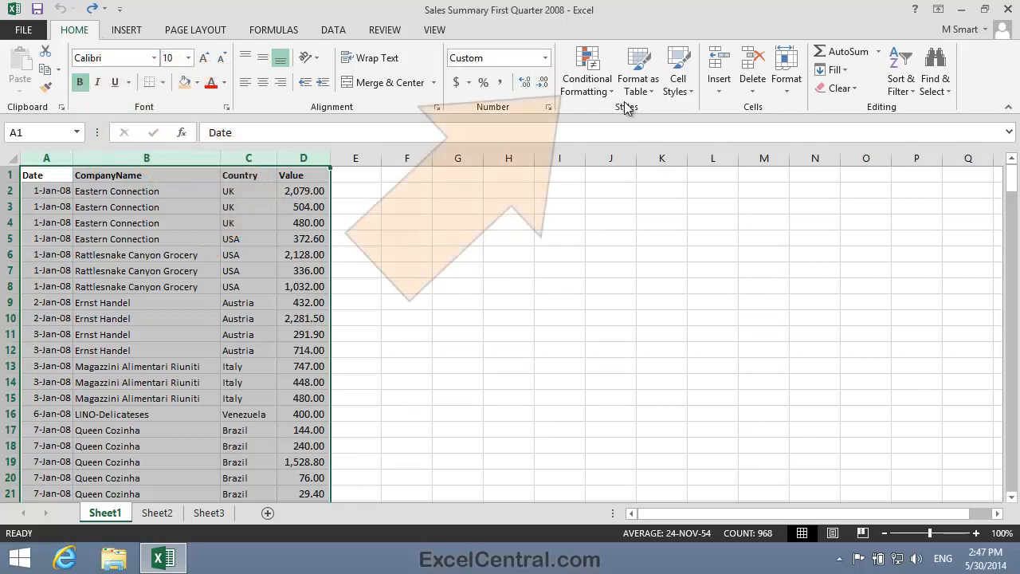
{"action": "left_click", "coordinate": [591, 76]}
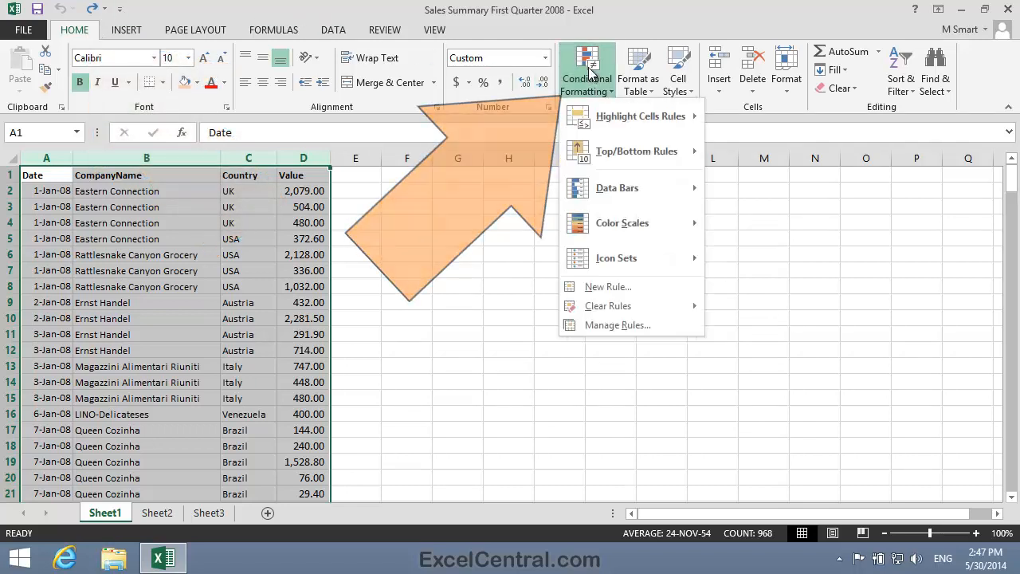
{"action": "left_click", "coordinate": [628, 286]}
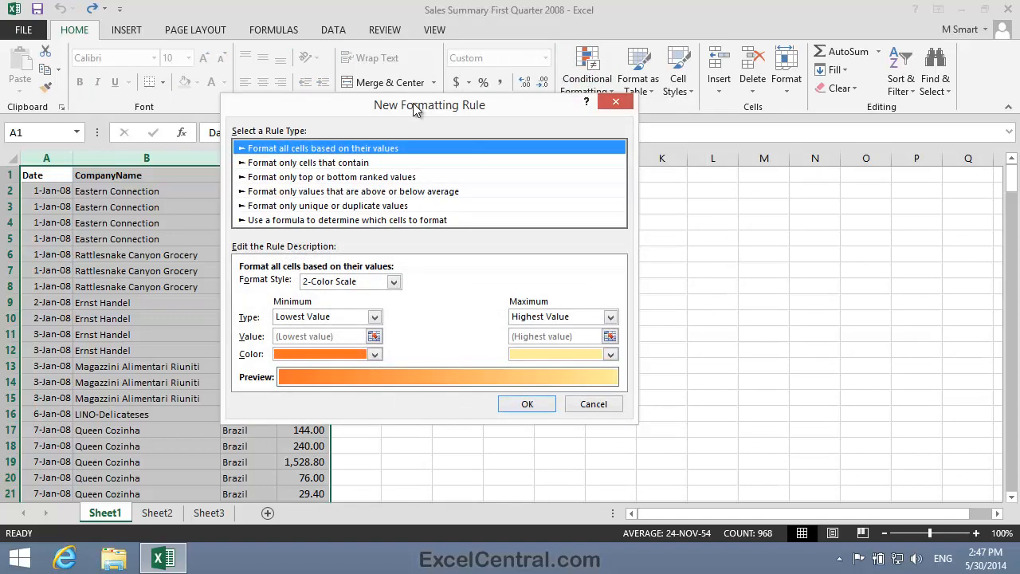
{"action": "left_click_drag", "start_coordinate": [413, 103], "coordinate": [619, 158]}
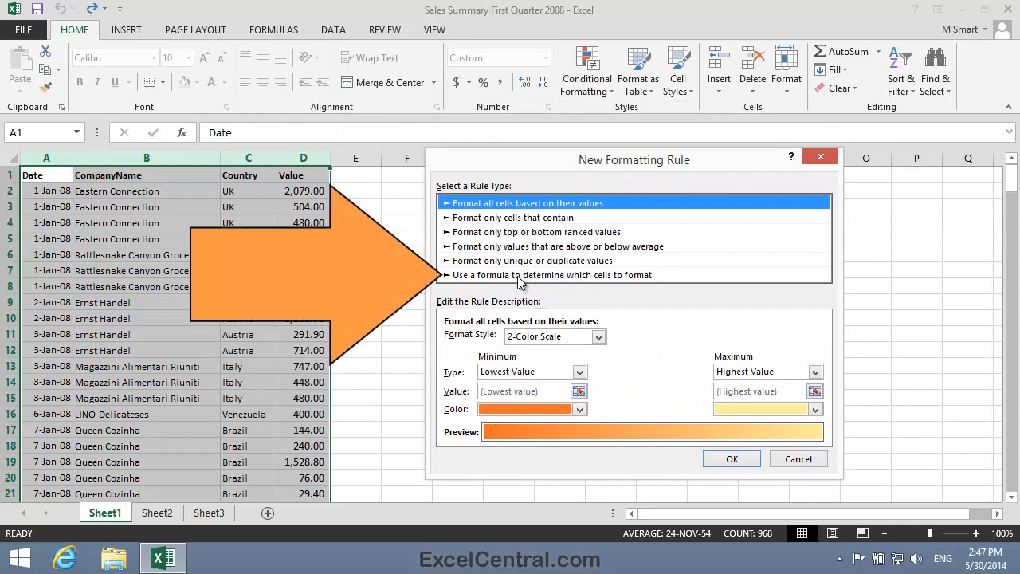
{"action": "left_click", "coordinate": [530, 275]}
{"action": "left_click", "coordinate": [472, 340]}
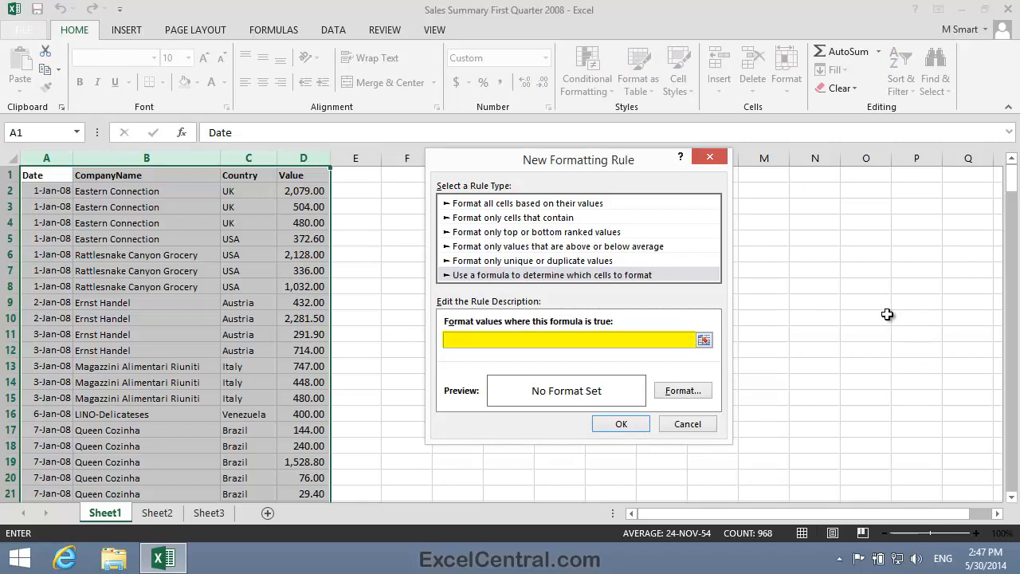
{"action": "type", "text": "=C1=\"USA\""}
{"action": "type", "text": "$"}
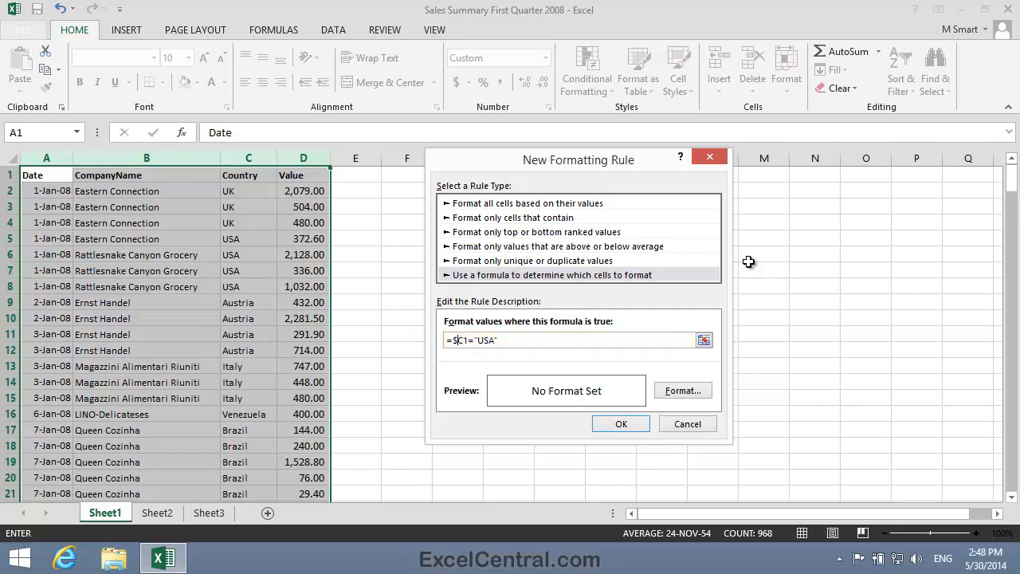
Give the four-column formula rule a light orange background fill, apply it, and check the highlighting down the sheet
{"action": "left_click", "coordinate": [692, 391]}
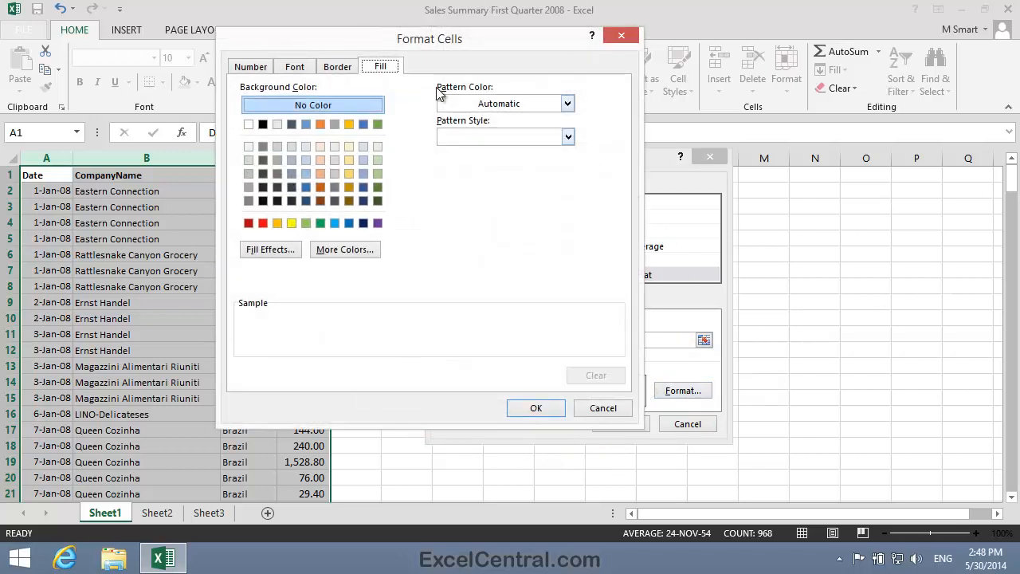
{"action": "left_click", "coordinate": [322, 162]}
{"action": "left_click", "coordinate": [536, 407]}
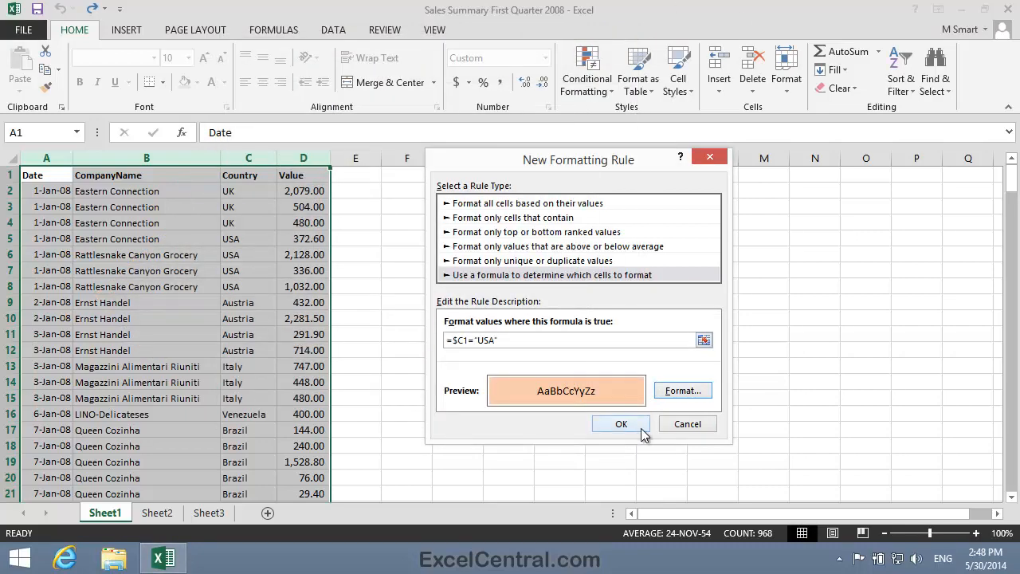
{"action": "left_click", "coordinate": [615, 423]}
{"action": "left_click", "coordinate": [524, 285]}
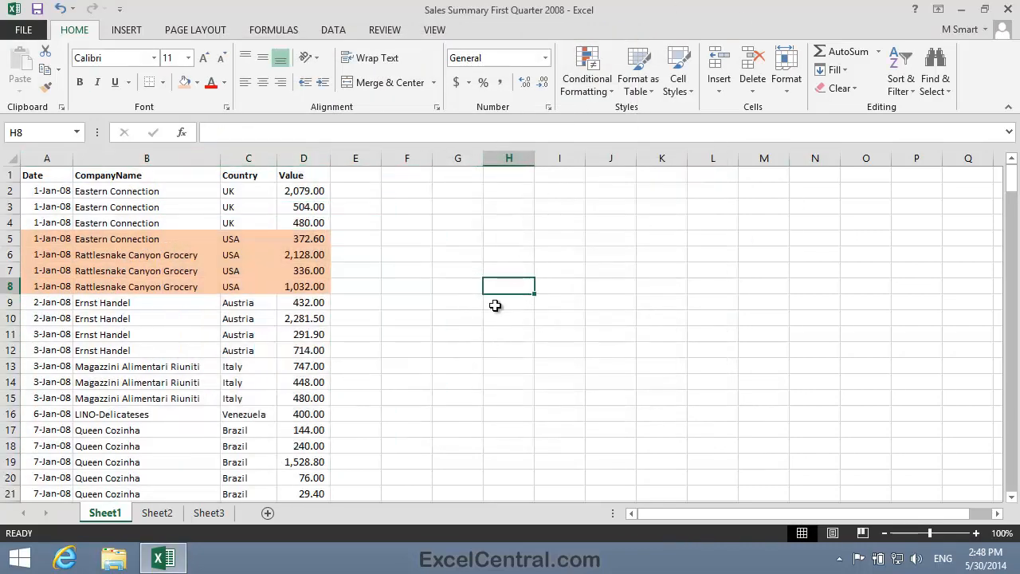
{"action": "scroll", "coordinate": [428, 280], "scroll_direction": "down", "scroll_amount": 12}
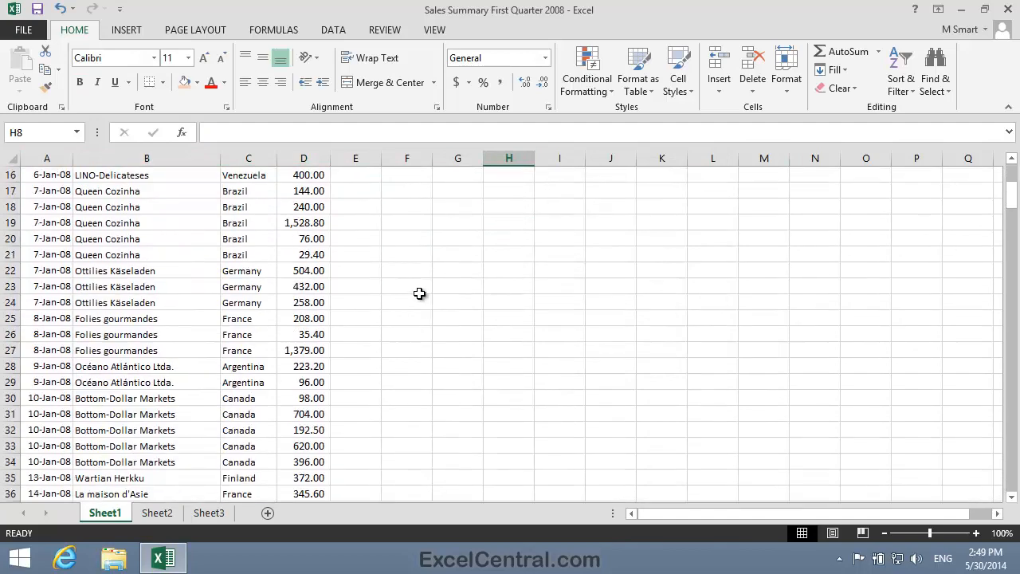
{"action": "scroll", "coordinate": [418, 297], "scroll_direction": "down", "scroll_amount": 20}
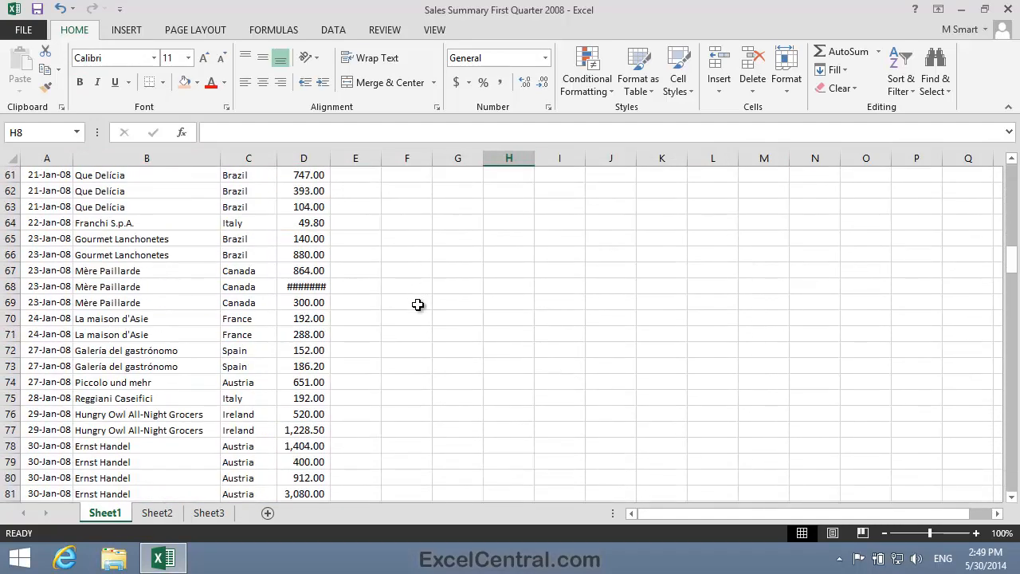
{"action": "scroll", "coordinate": [418, 311], "scroll_direction": "up", "scroll_amount": 20}
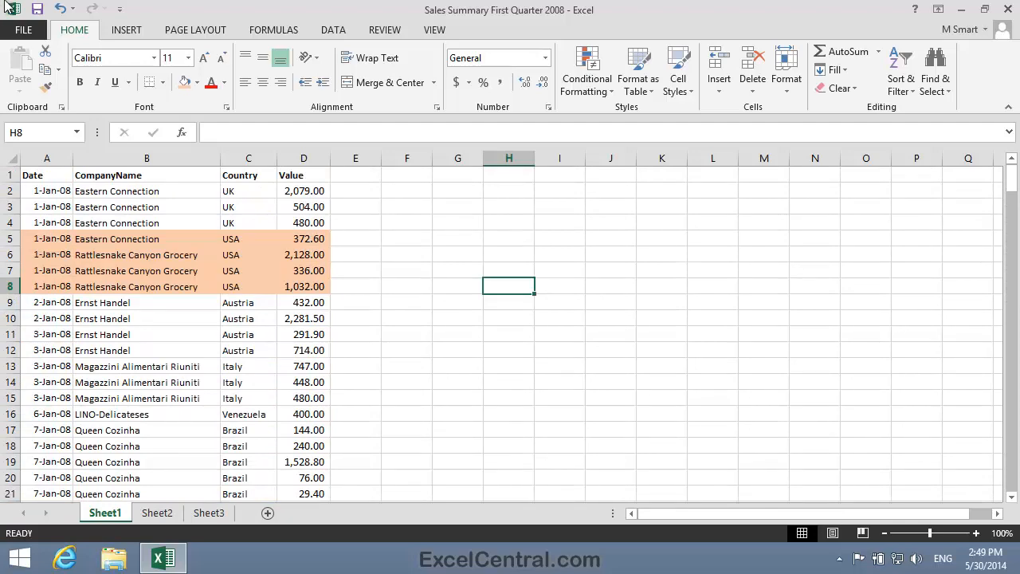
Save the workbook as Sales Summary First Quarter 2008-1 in the Excel 2013 Essential Skills folder
{"action": "left_click", "coordinate": [22, 32]}
{"action": "left_click", "coordinate": [48, 199]}
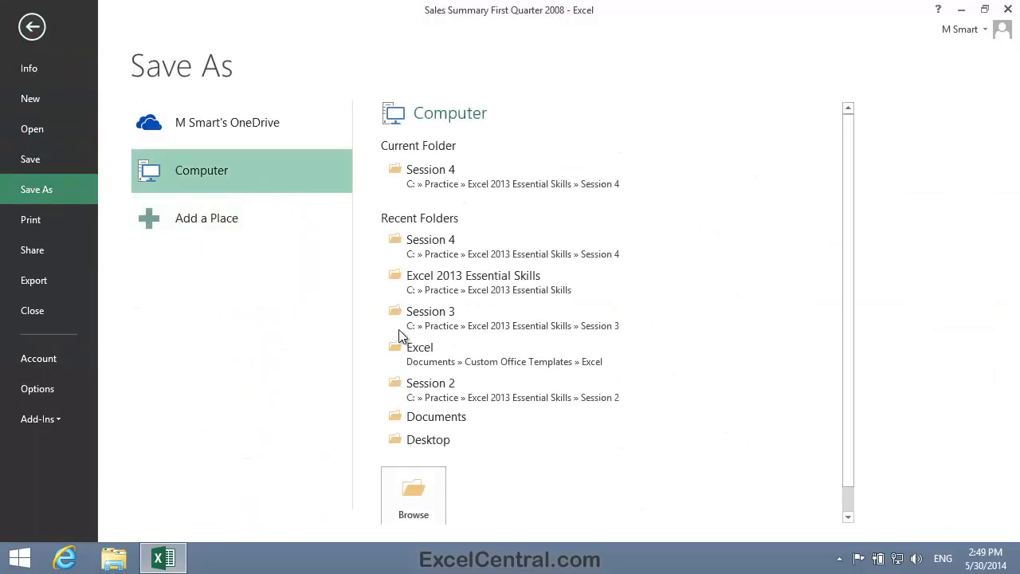
{"action": "left_click", "coordinate": [445, 484]}
{"action": "left_click", "coordinate": [584, 326]}
{"action": "type", "text": "-1"}
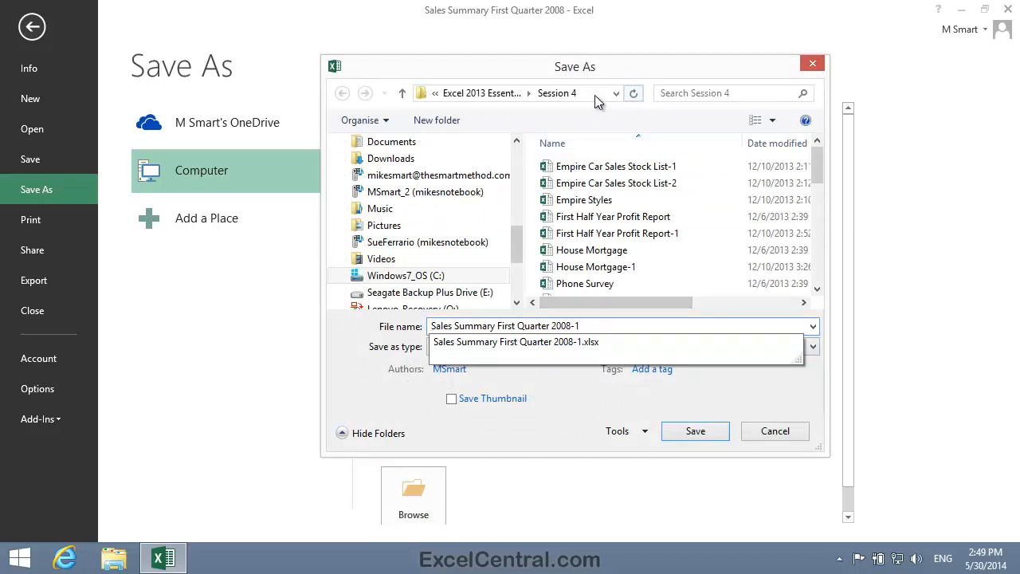
{"action": "left_click", "coordinate": [476, 93]}
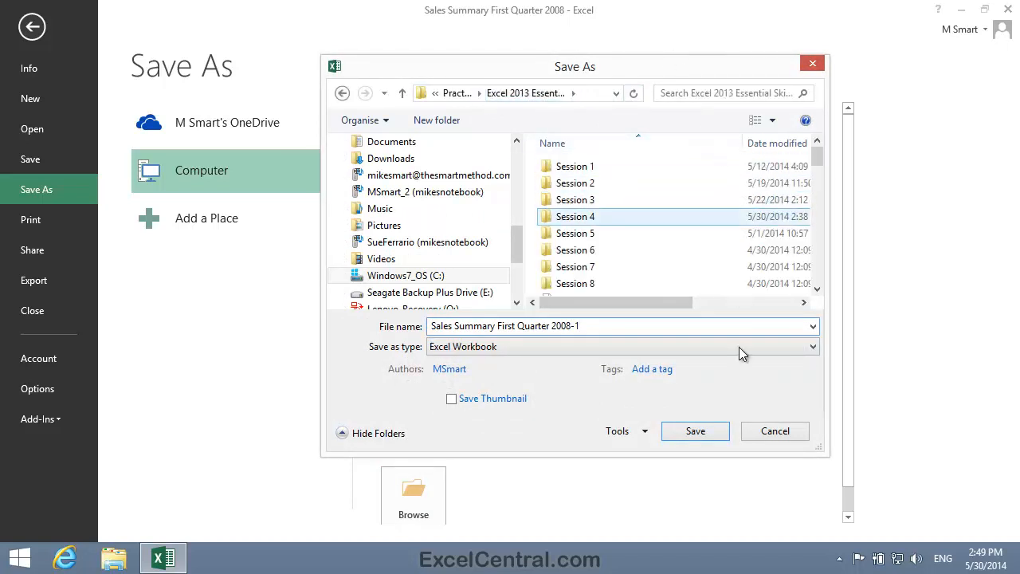
{"action": "left_click", "coordinate": [694, 431]}
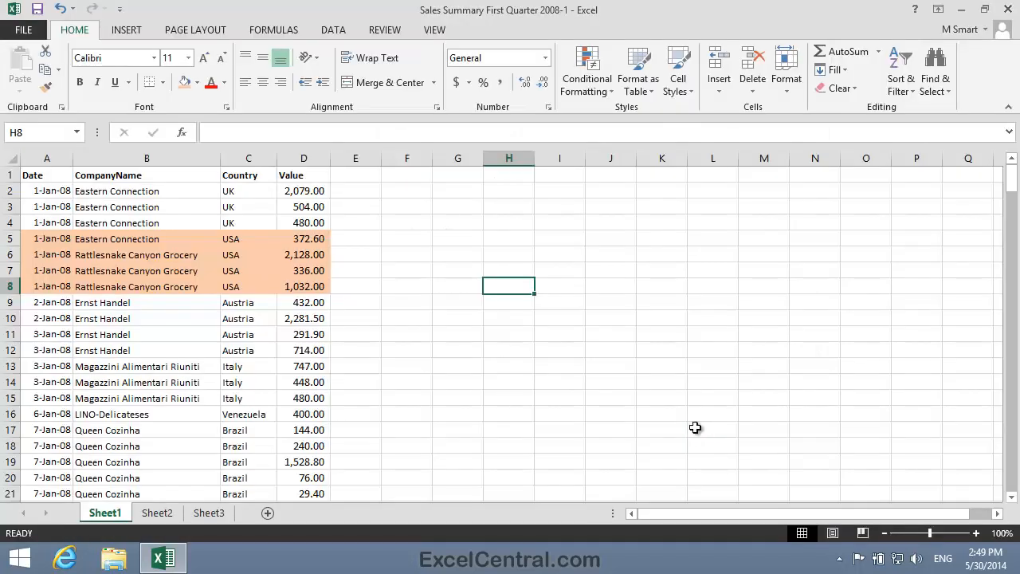